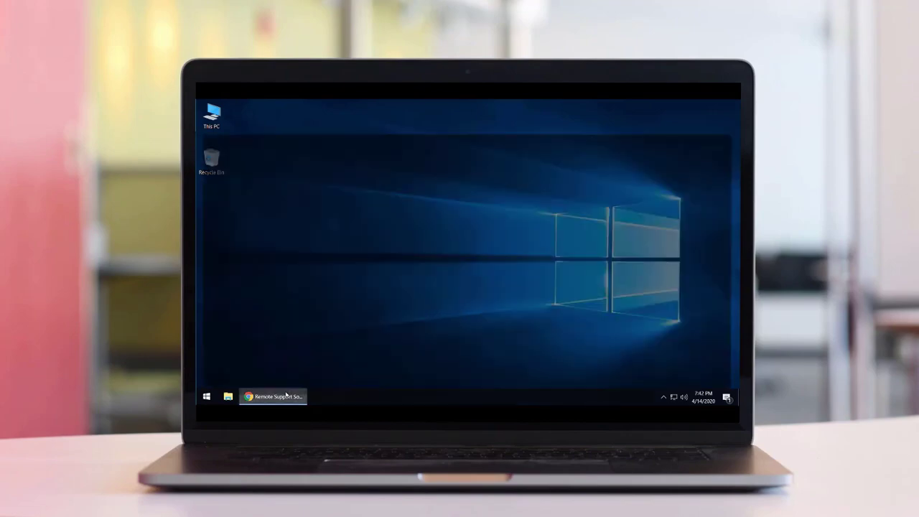
Open ven01016.service-now.com and start a new incident describing 'My mouse ran away.'.
type("ve")
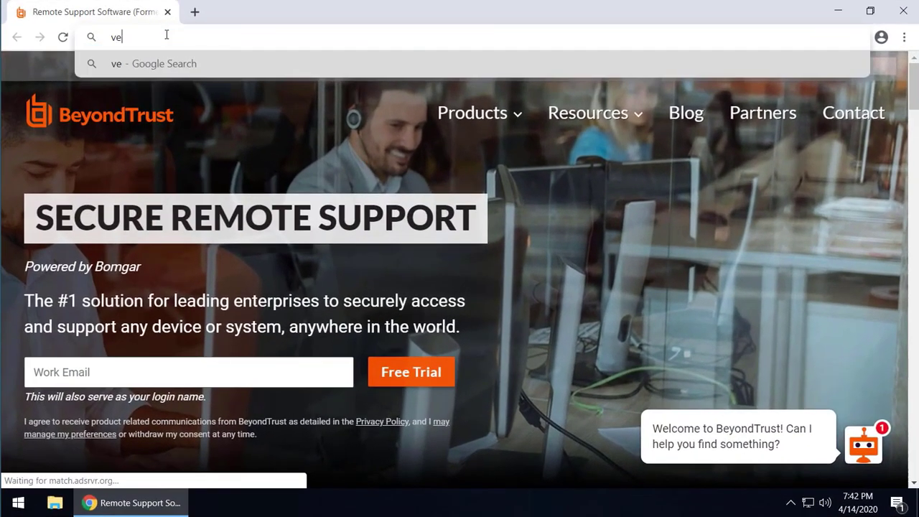
type("n01016.service-n")
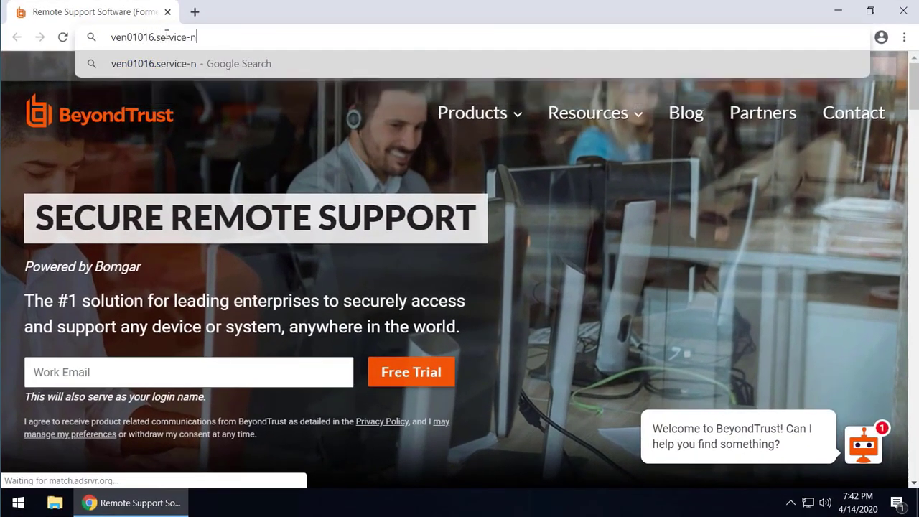
type("ow.com")
key("Return")
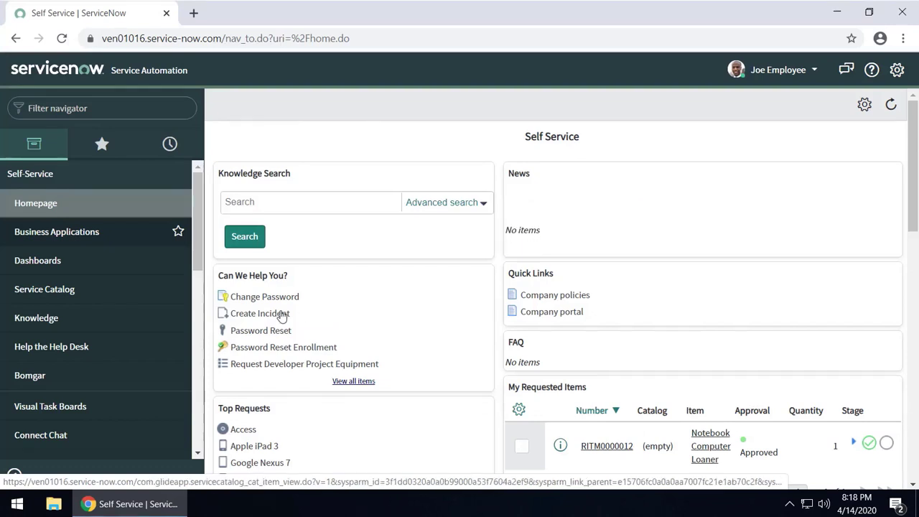
left_click(282, 316)
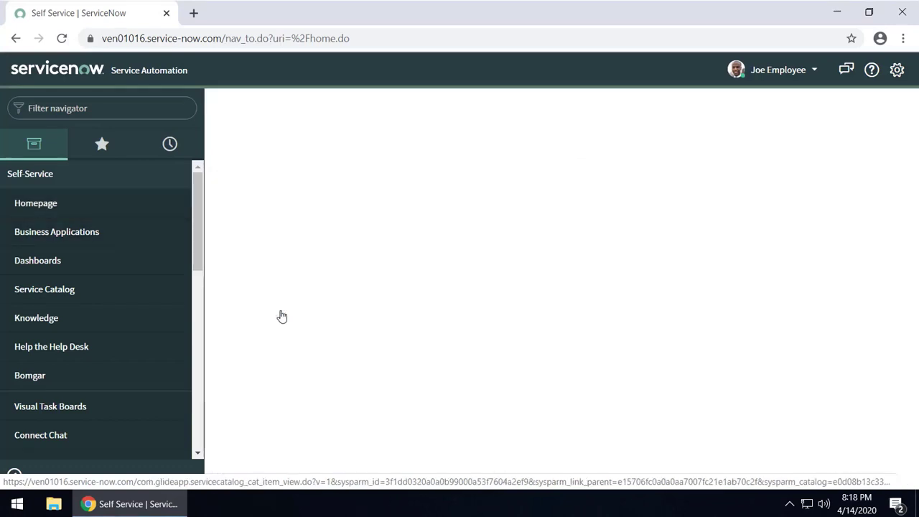
left_click(279, 310)
type("M")
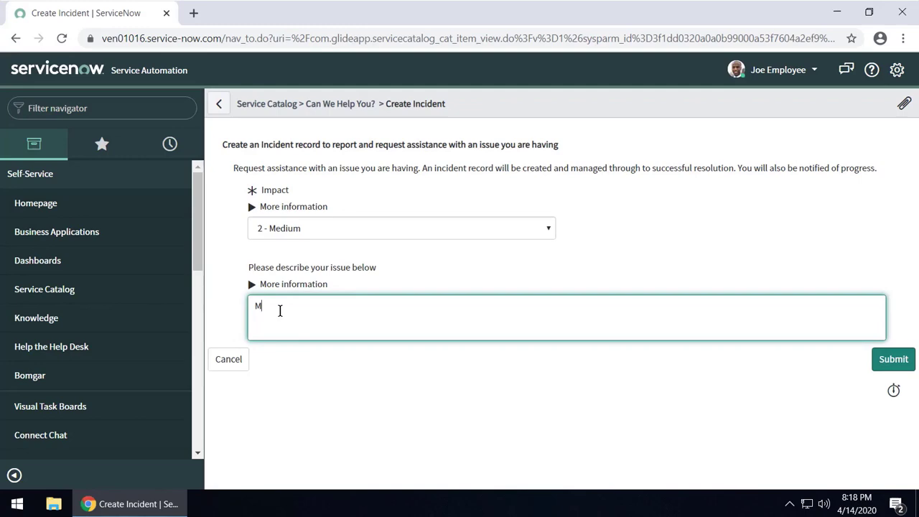
type("y mouse ran away.")
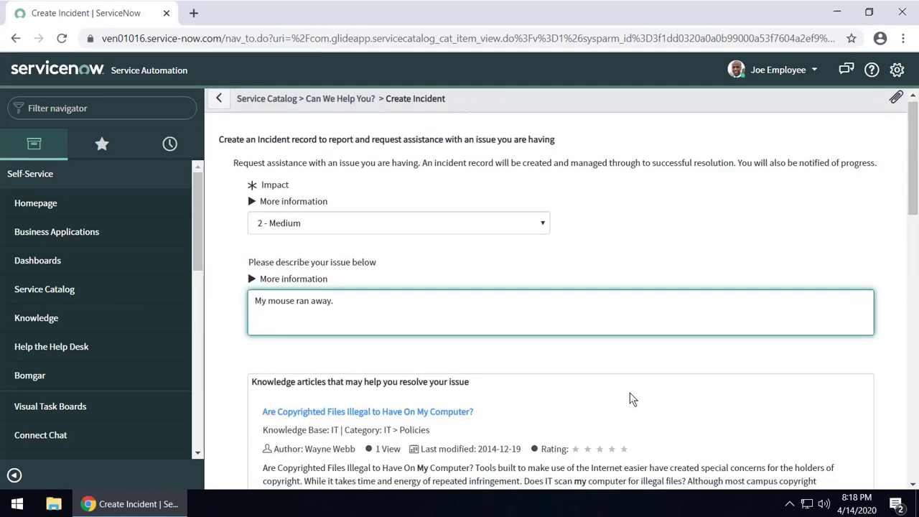
Submit the incident, creating INC0010418.
scroll(630, 393, "down", 3)
scroll(630, 392, "down", 3)
scroll(629, 397, "down", 3)
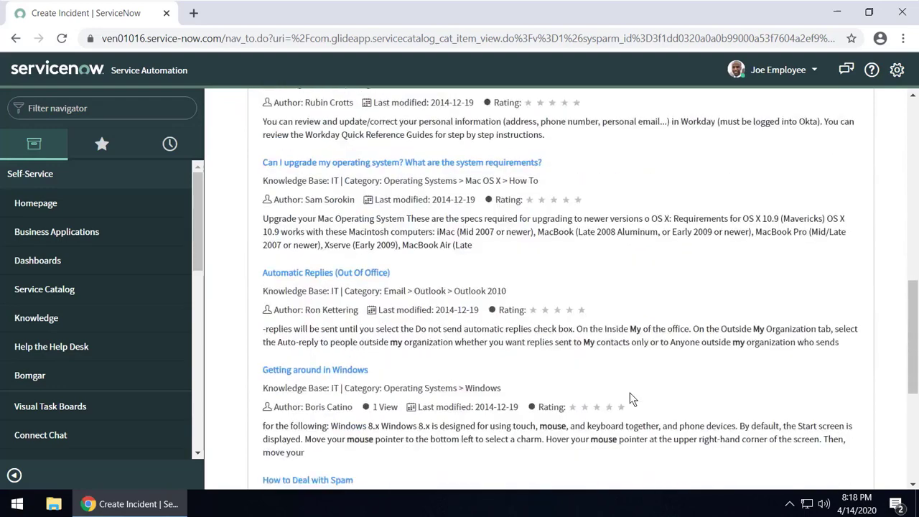
scroll(630, 397, "down", 3)
scroll(629, 397, "down", 1)
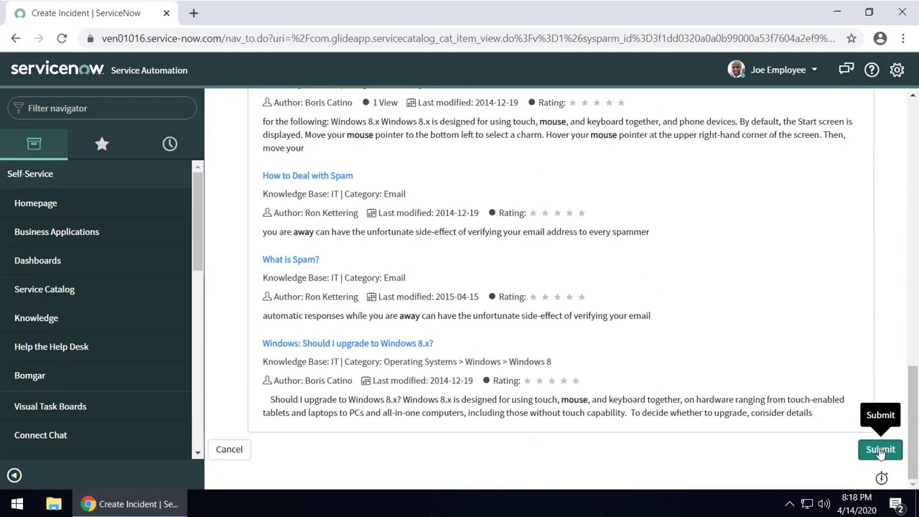
left_click(880, 451)
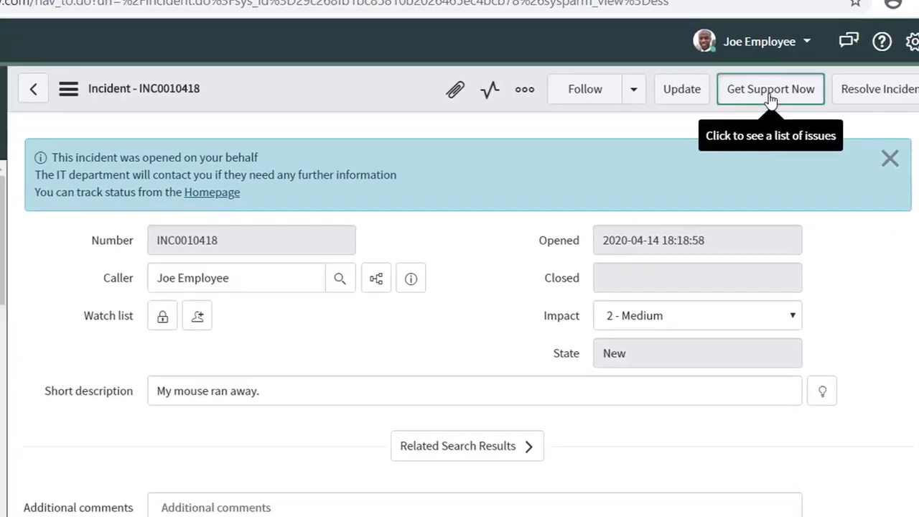
Request live support for INC0010418 as a General Question session.
left_click(746, 148)
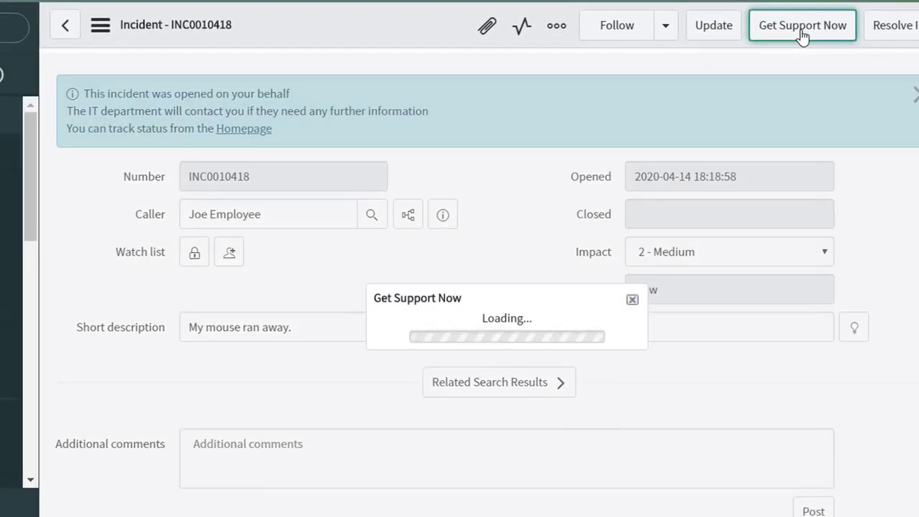
left_click(494, 392)
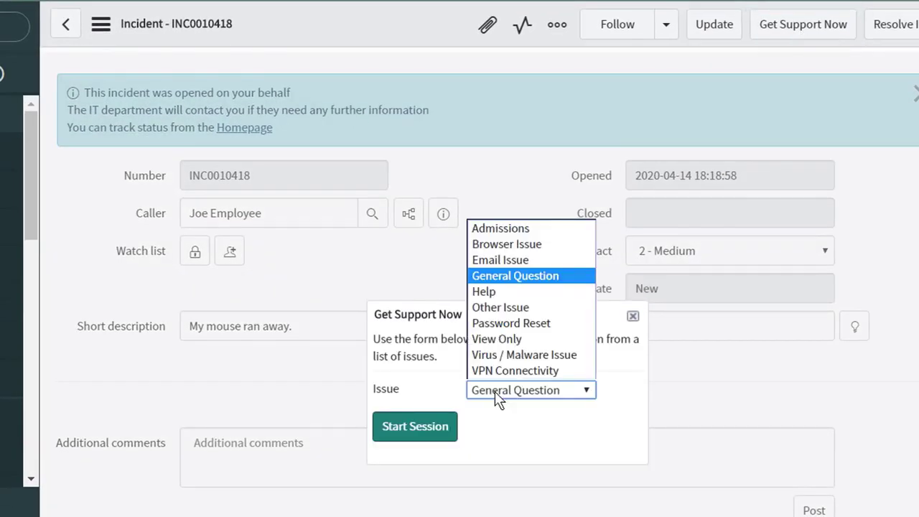
left_click(494, 392)
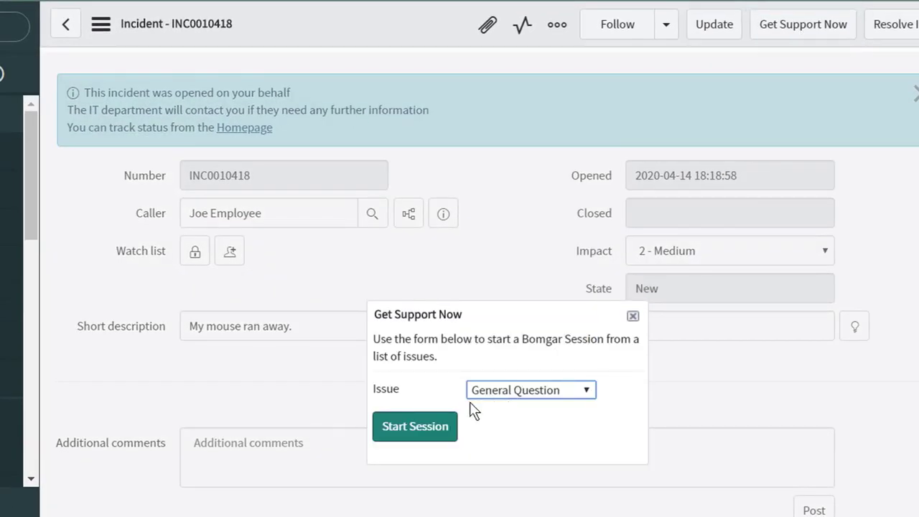
left_click(415, 429)
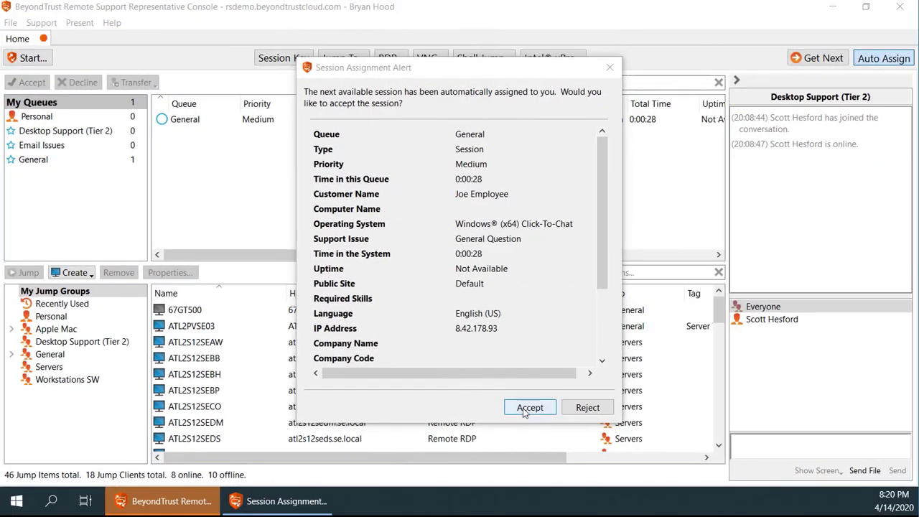
Accept the assigned session and send the customer the canned 01 Greeting message.
left_click(523, 408)
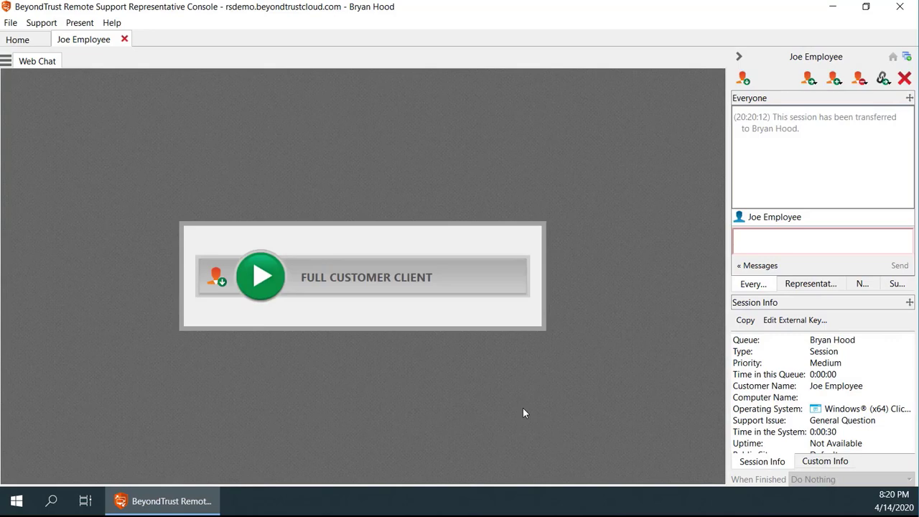
left_click(804, 245)
type("H")
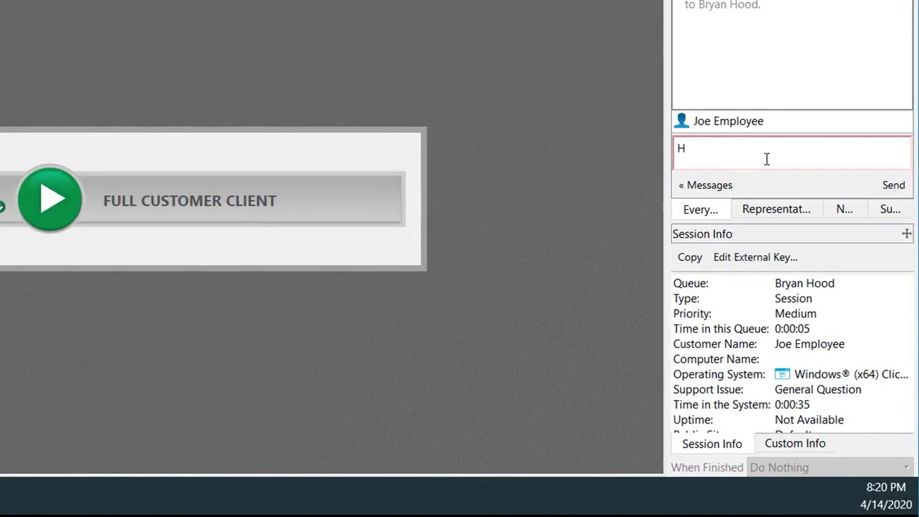
type("i")
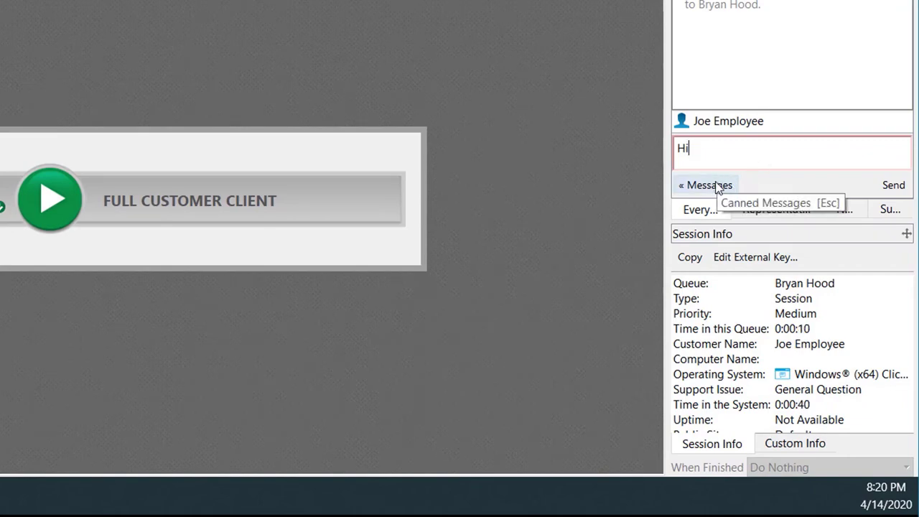
key("Return")
left_click(718, 186)
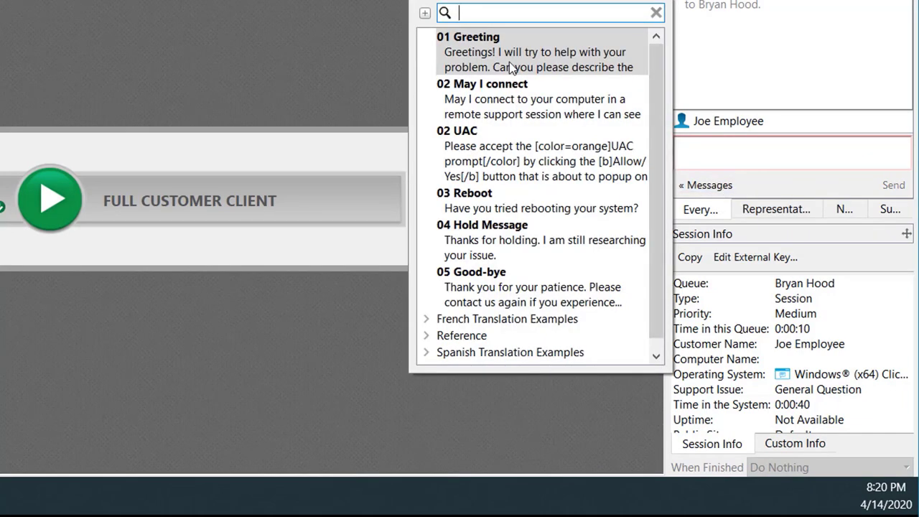
double_click(508, 66)
left_click(894, 187)
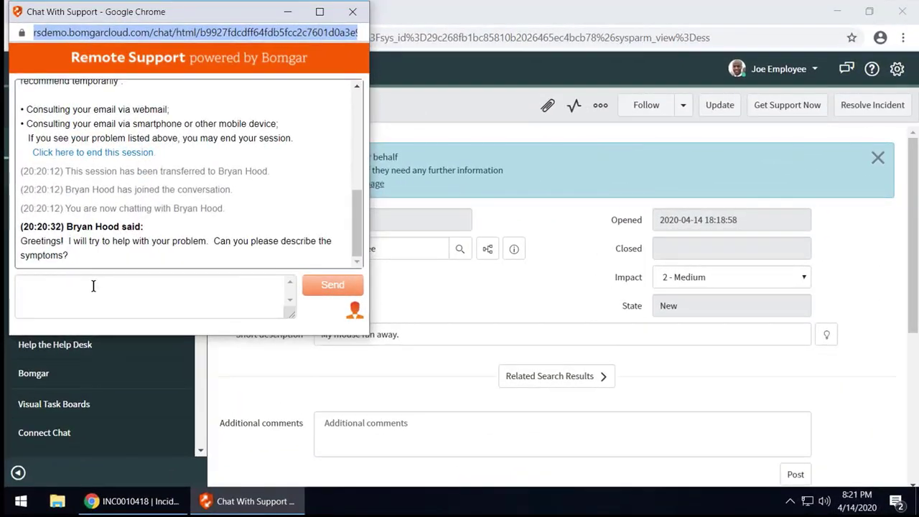
As the customer, reply 'Hi, I can't find my mouse', then keep and run the bomgar-scc client.
left_click(93, 285)
type("Hi, I can't find my mouse")
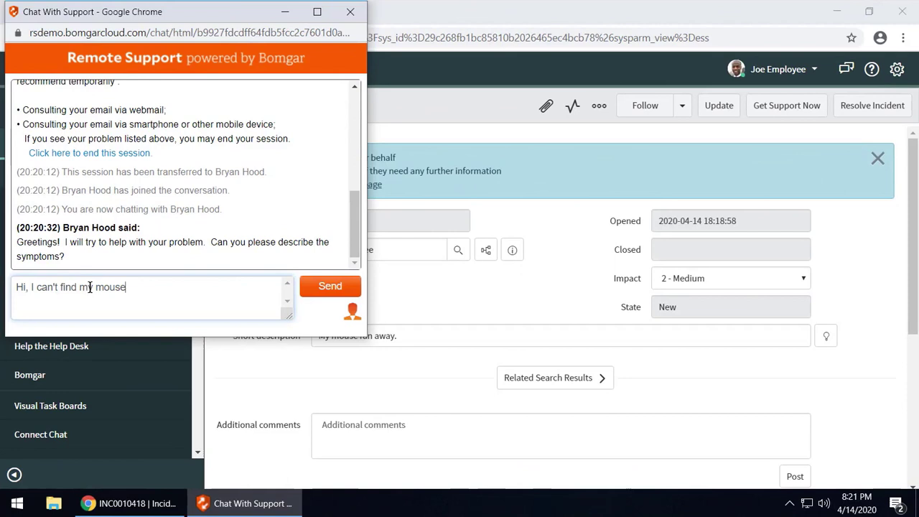
left_click(332, 285)
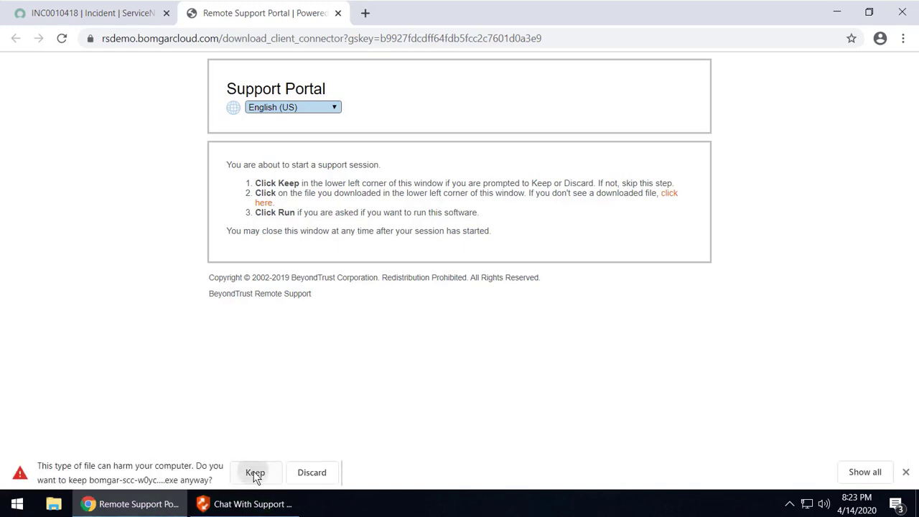
left_click(255, 472)
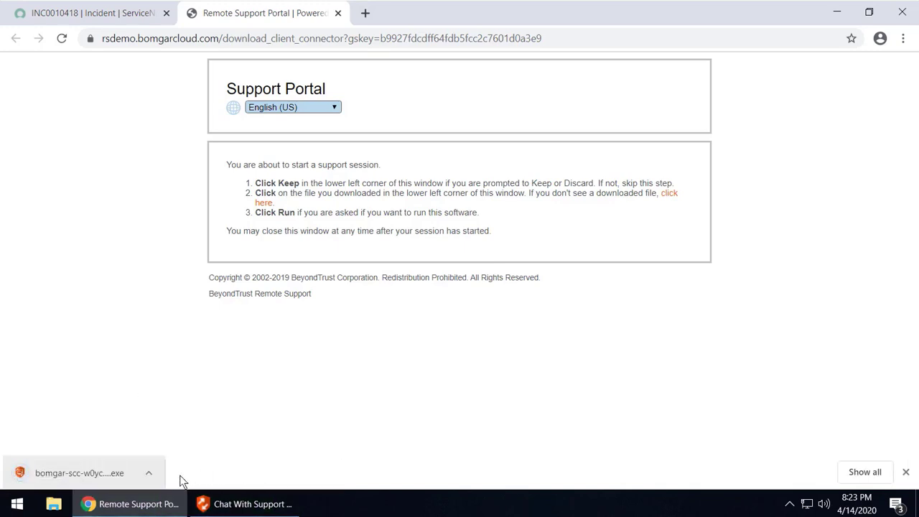
left_click(84, 476)
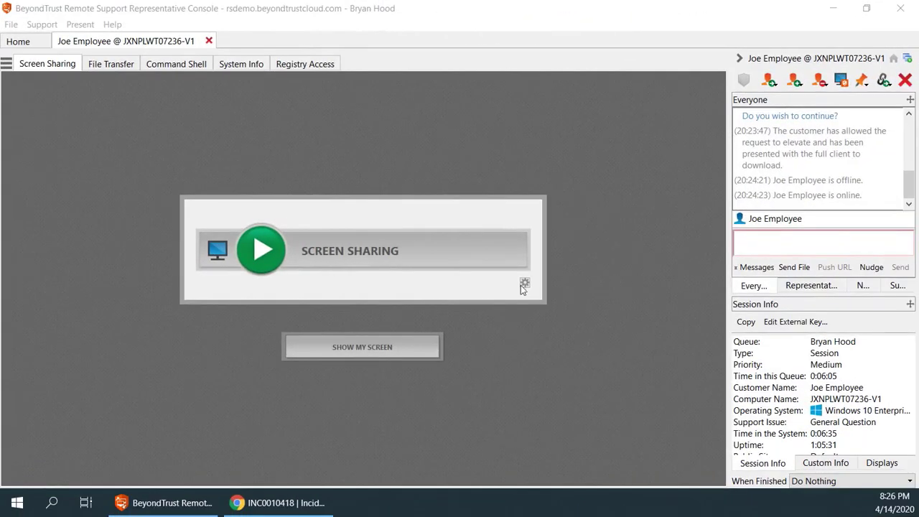
Share the customer's screen, circle the tray icons in red with the pen, and view reboot options.
left_click(263, 251)
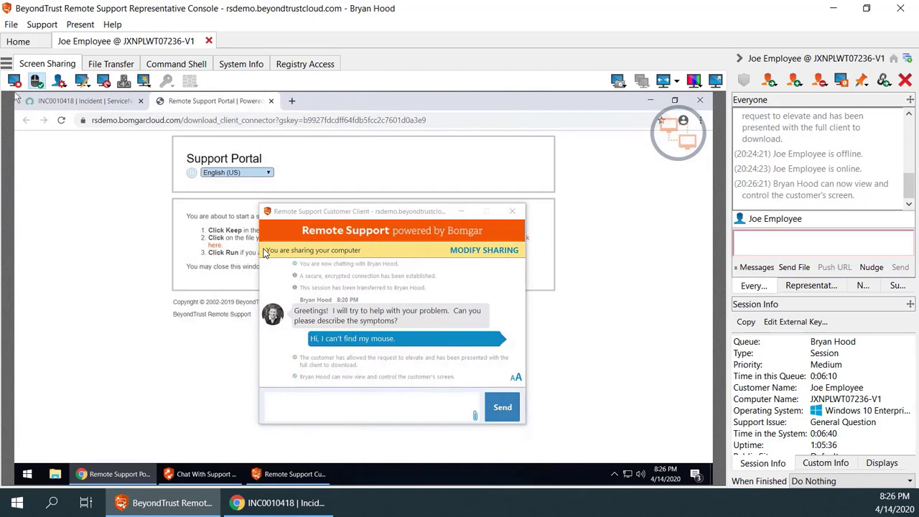
left_click(82, 83)
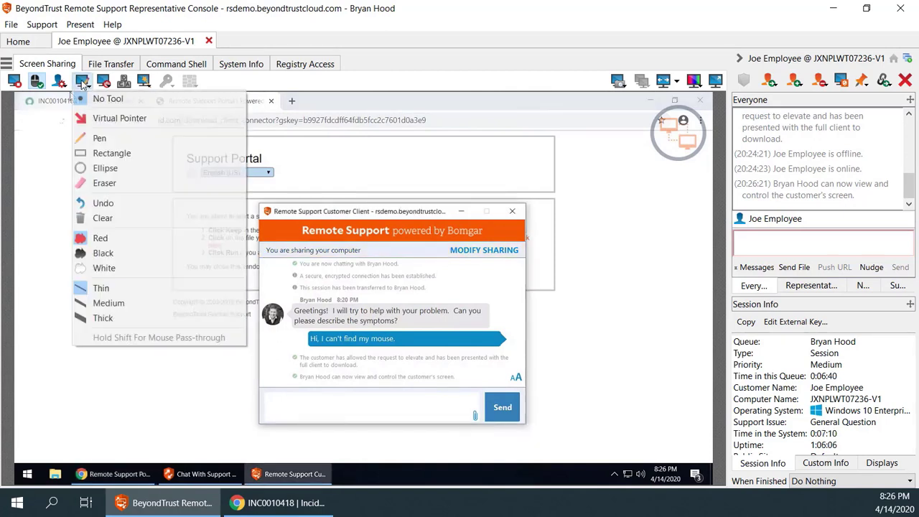
left_click(108, 117)
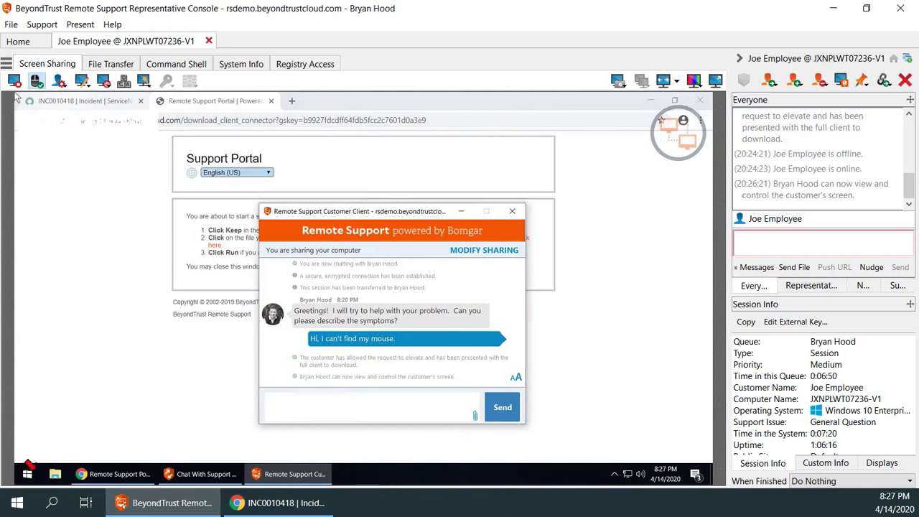
left_click(81, 82)
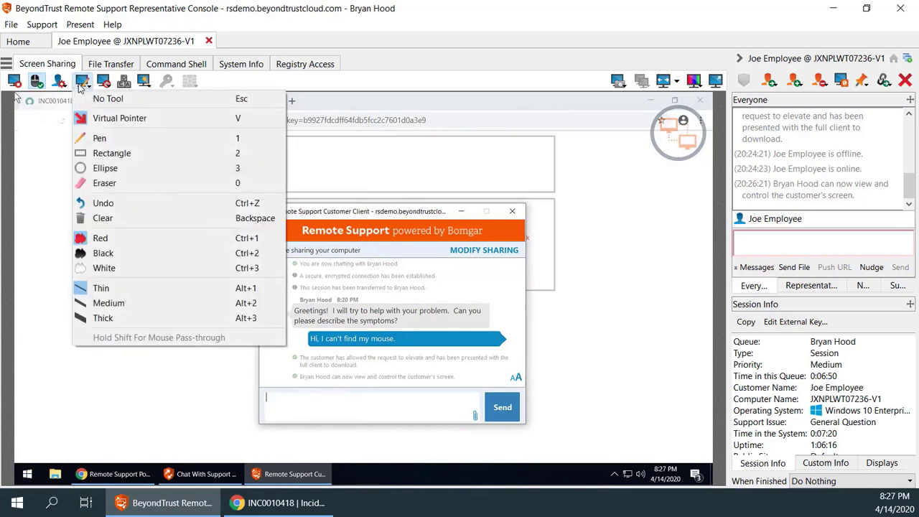
left_click(99, 139)
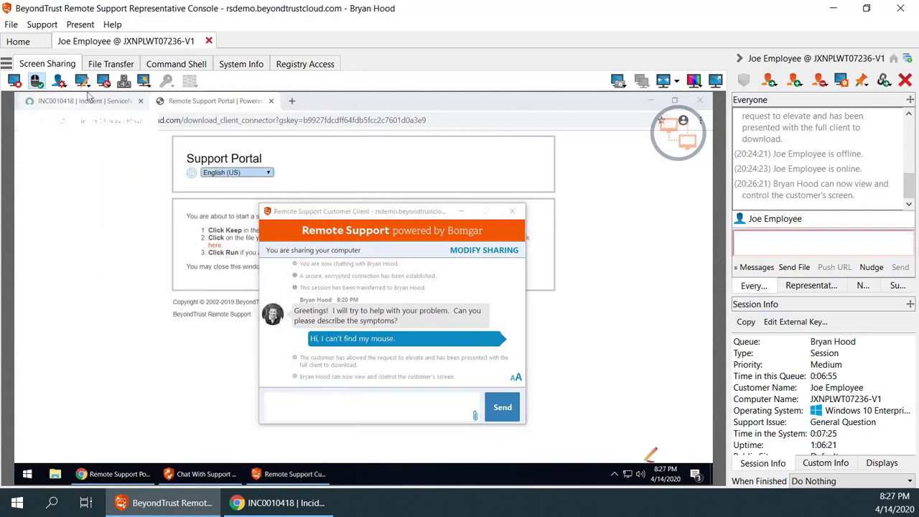
left_click_drag(650, 454, 661, 455)
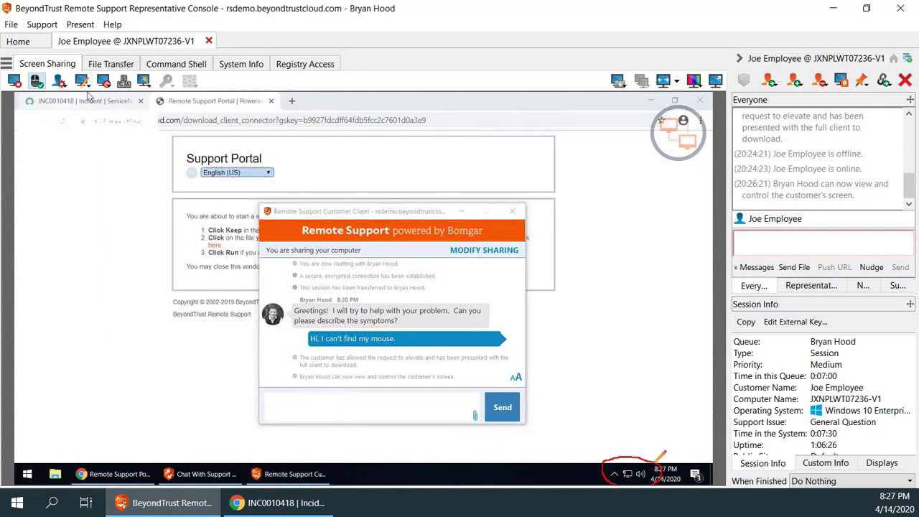
left_click(104, 81)
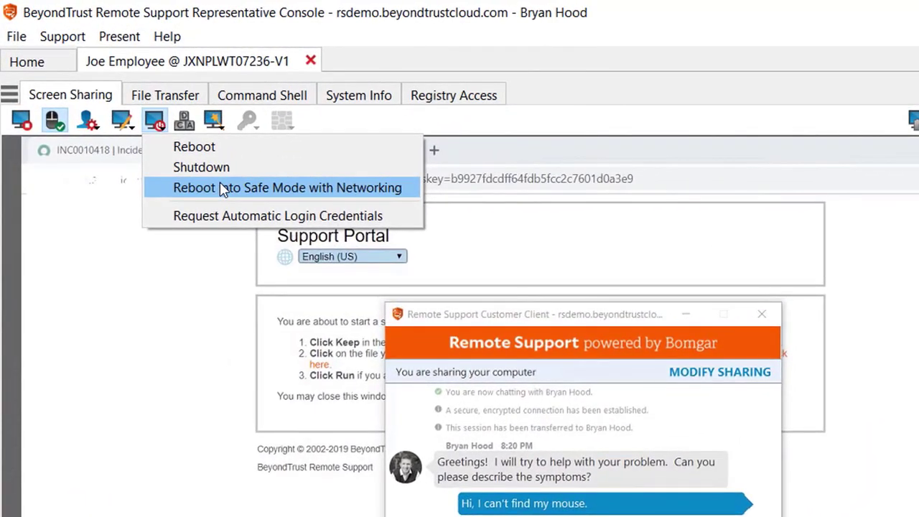
Dismiss the power menu, run Task Manager (Elevated) on the customer's computer, then close it.
left_click(349, 123)
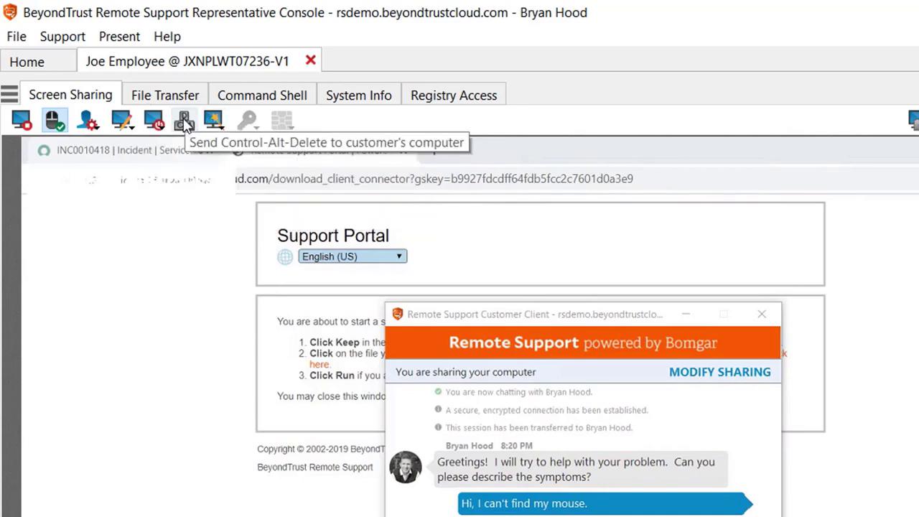
left_click(215, 122)
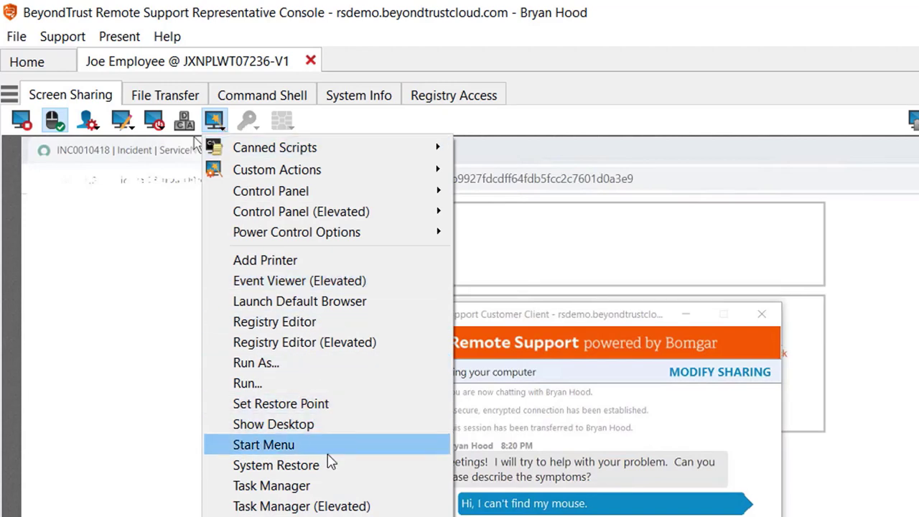
left_click(328, 502)
left_click(565, 159)
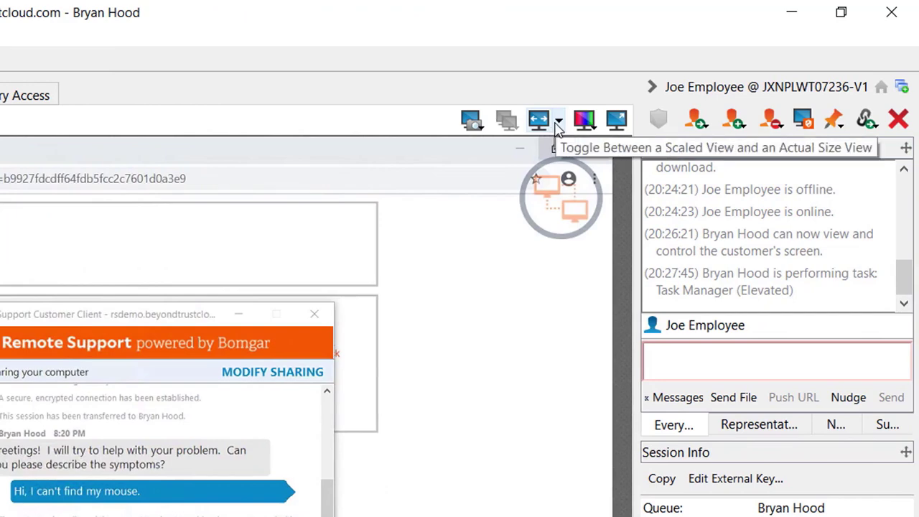
Set the remote screen to 100% size and Black & White colour quality.
left_click(559, 126)
left_click_drag(551, 154, 537, 168)
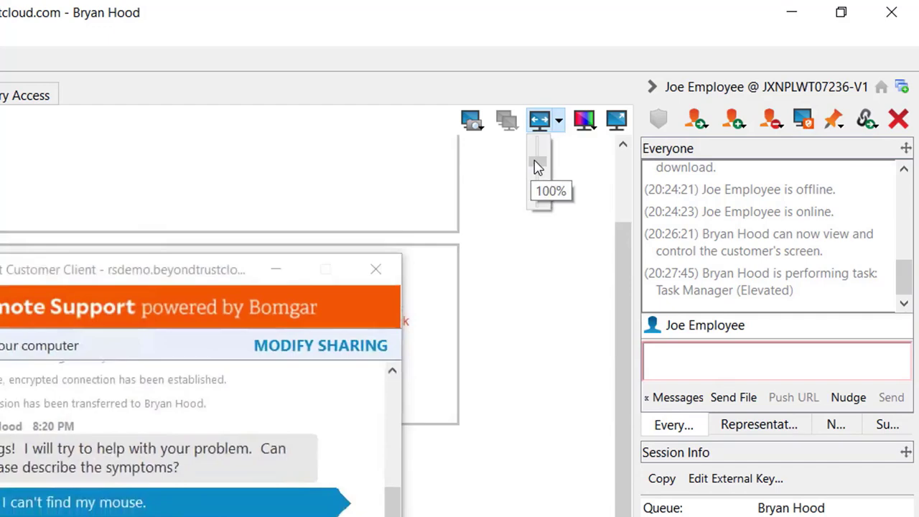
left_click(562, 127)
left_click(584, 119)
mouse_move(668, 147)
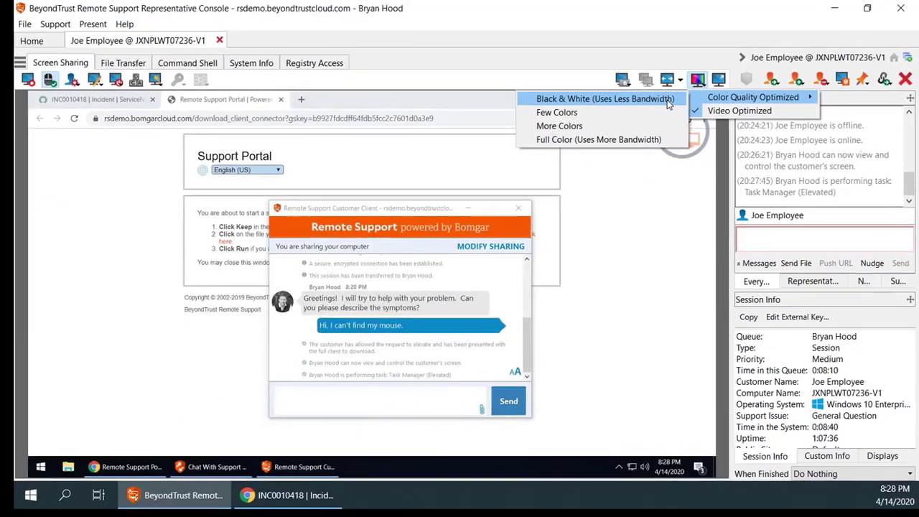
left_click(566, 144)
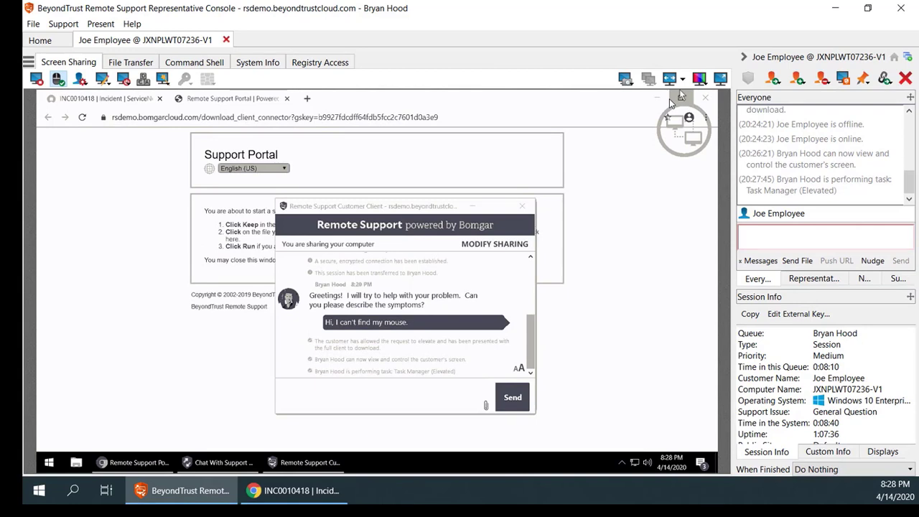
Upload workstations.txt from the local C:\ drive to the customer's Desktop.
left_click(136, 64)
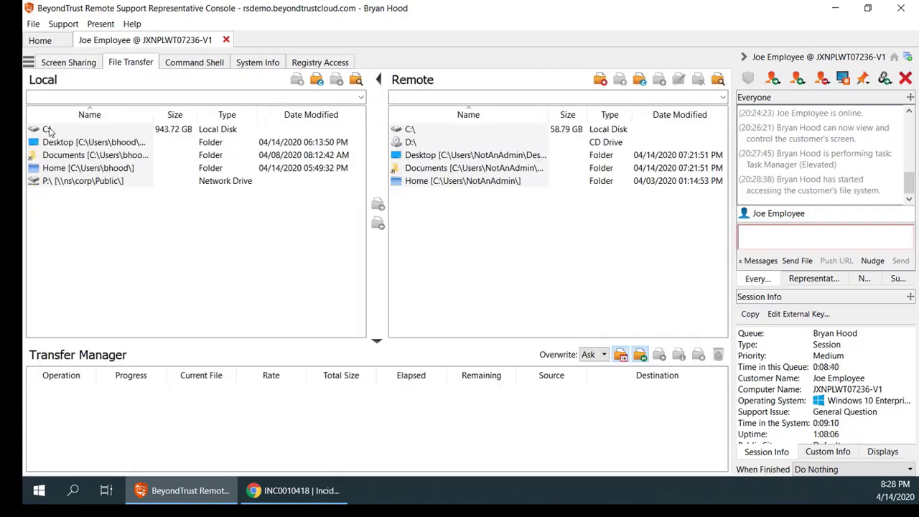
double_click(49, 130)
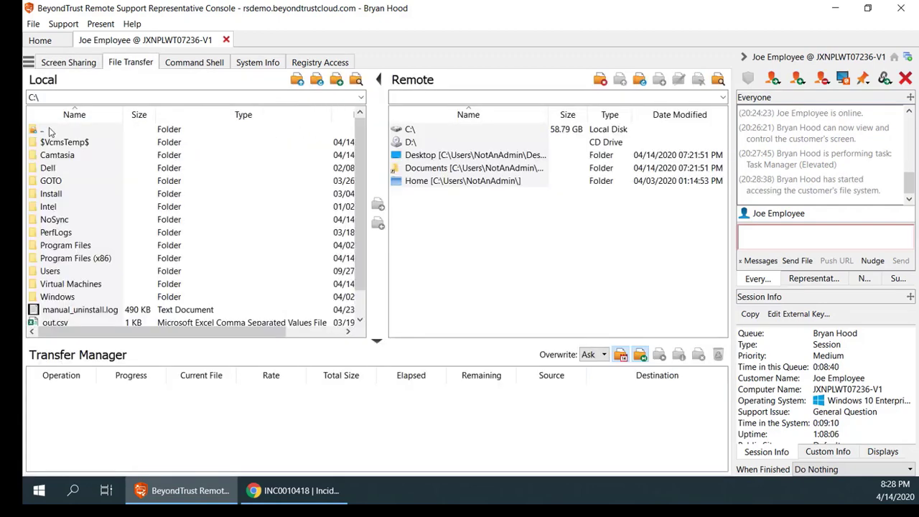
scroll(120, 246, "down", 1)
left_click(90, 322)
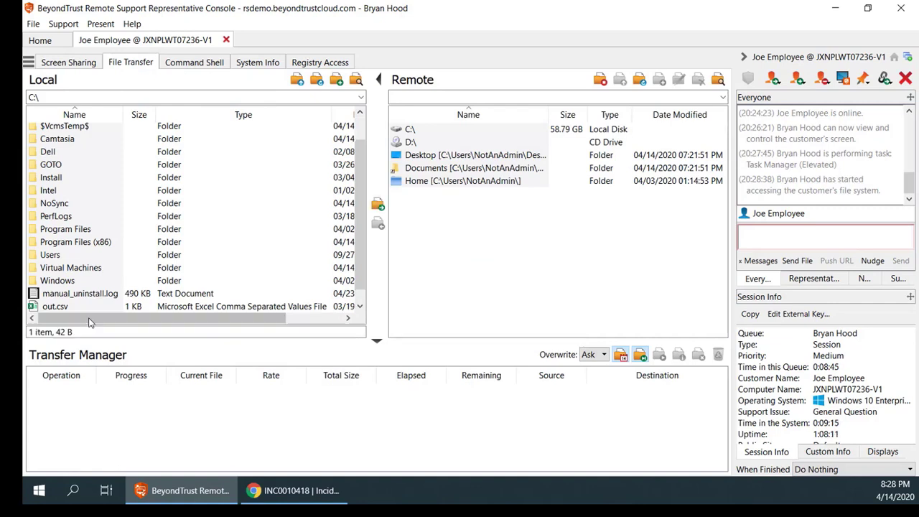
double_click(431, 156)
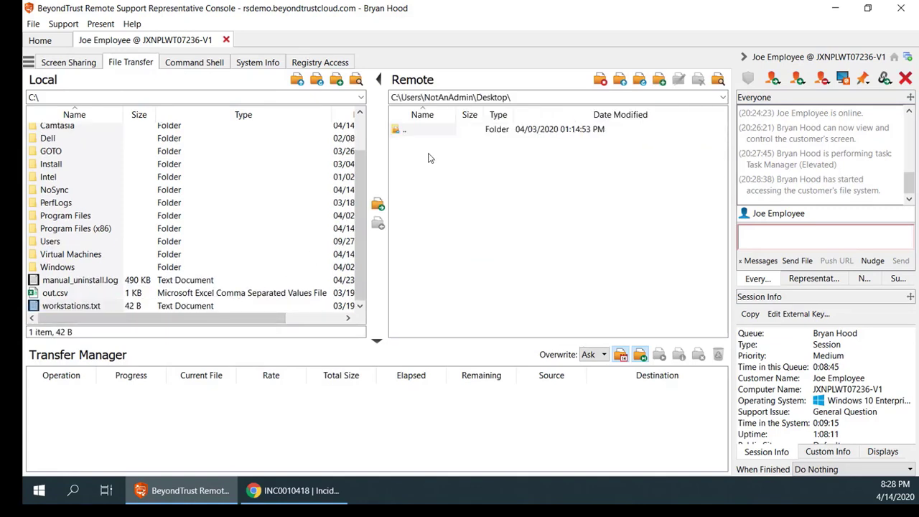
left_click(378, 206)
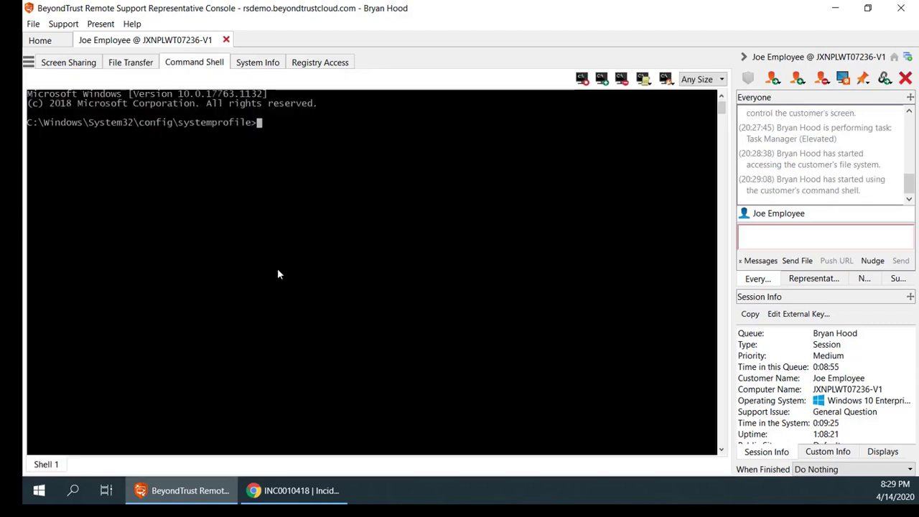
In the remote command shell, run cd \ and dir to list C:\.
type("cd \\")
key("Return")
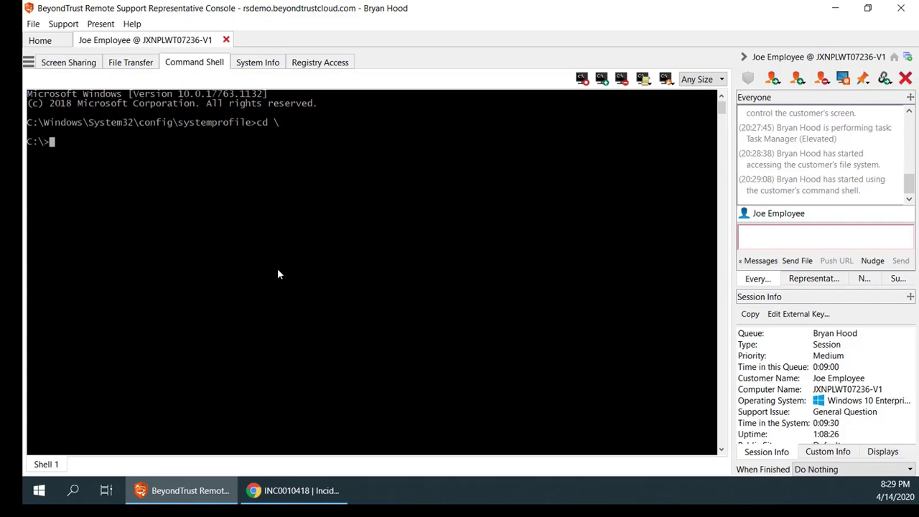
type("dir")
key("Return")
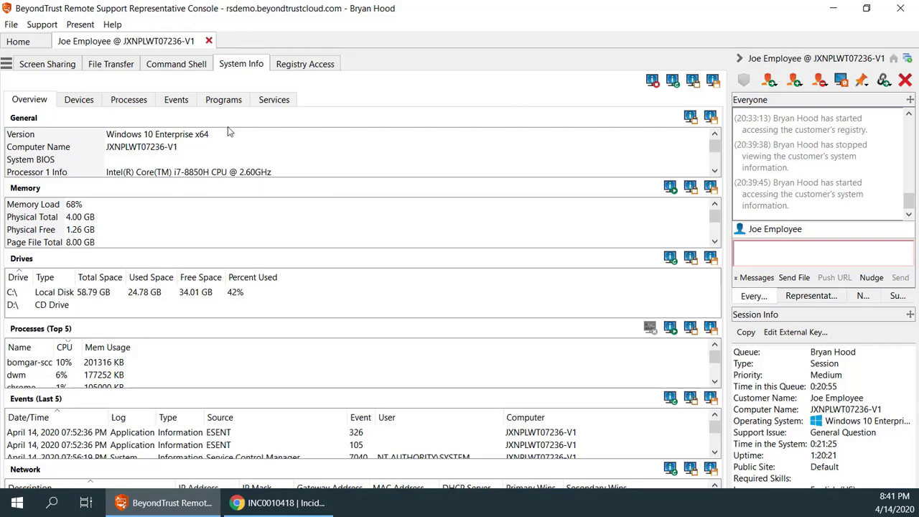
Review the remote computer's Devices, Events and Services lists in System Info.
left_click(79, 100)
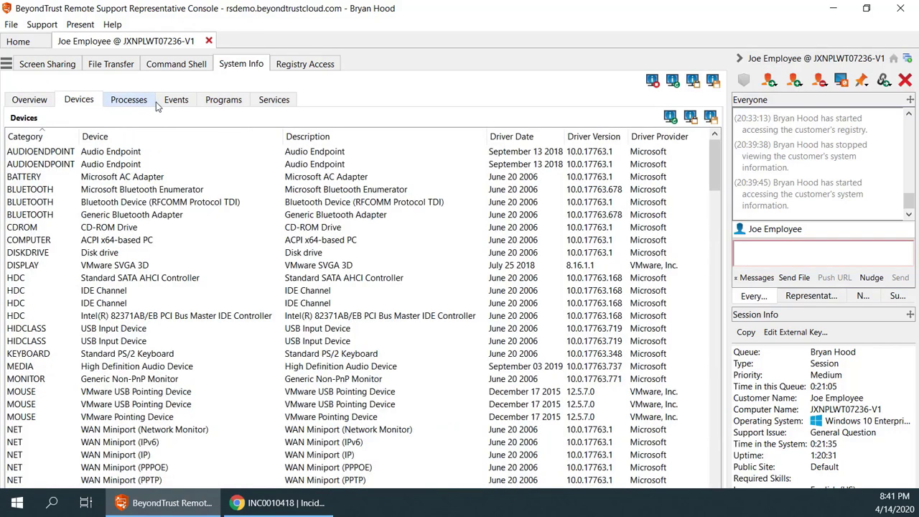
left_click(181, 104)
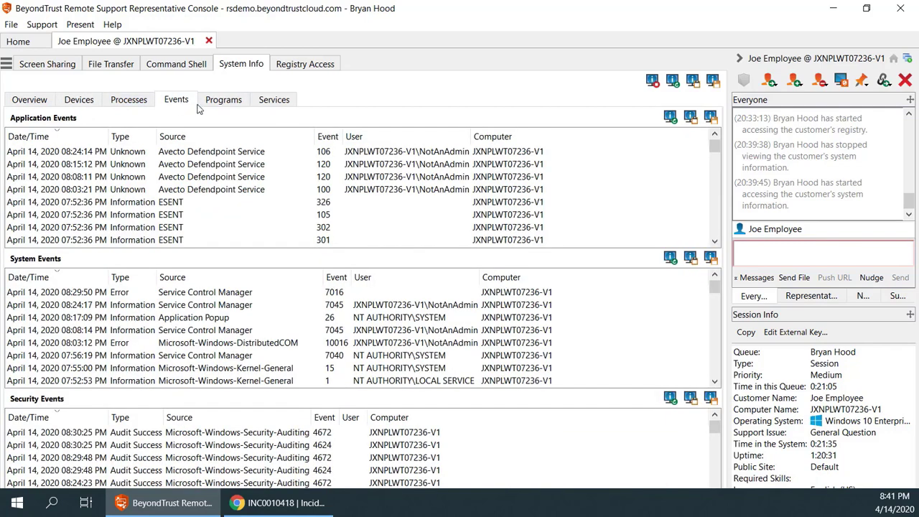
left_click(273, 103)
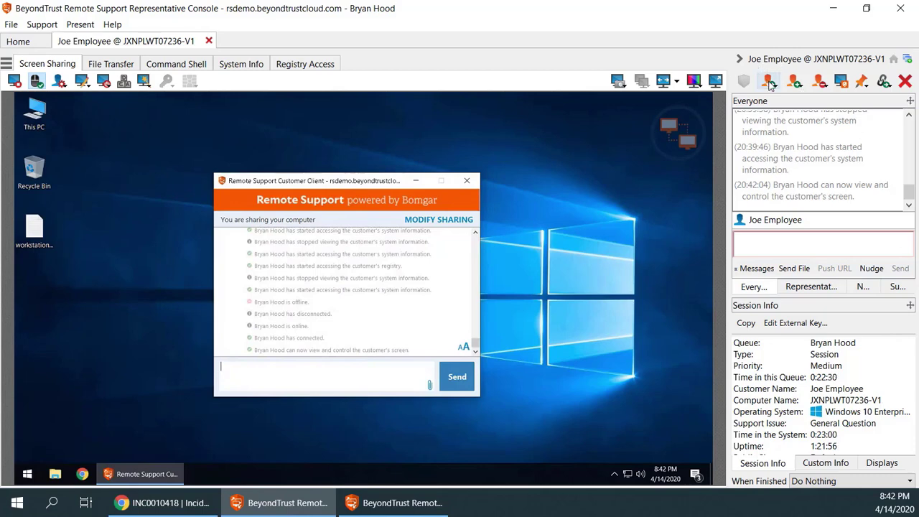
Invite a second representative, accept the shared session in their queue, and move the client window up.
left_click(795, 81)
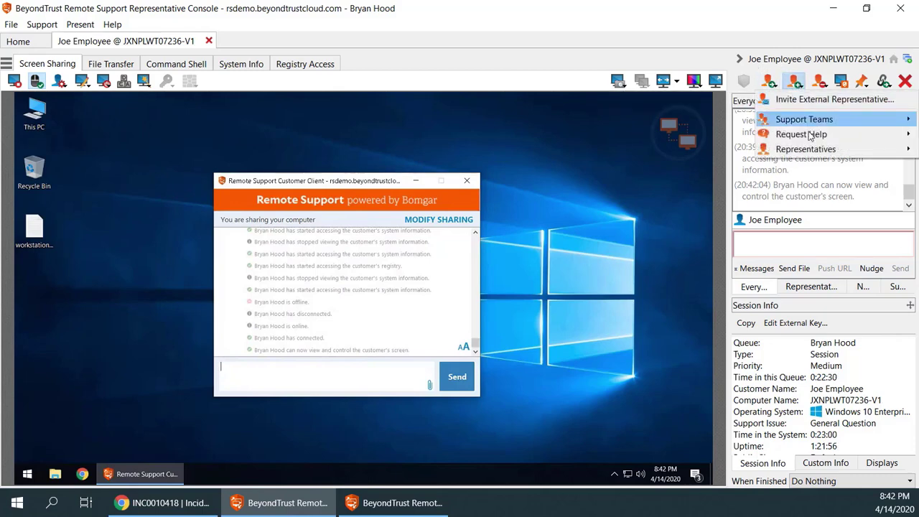
mouse_move(805, 149)
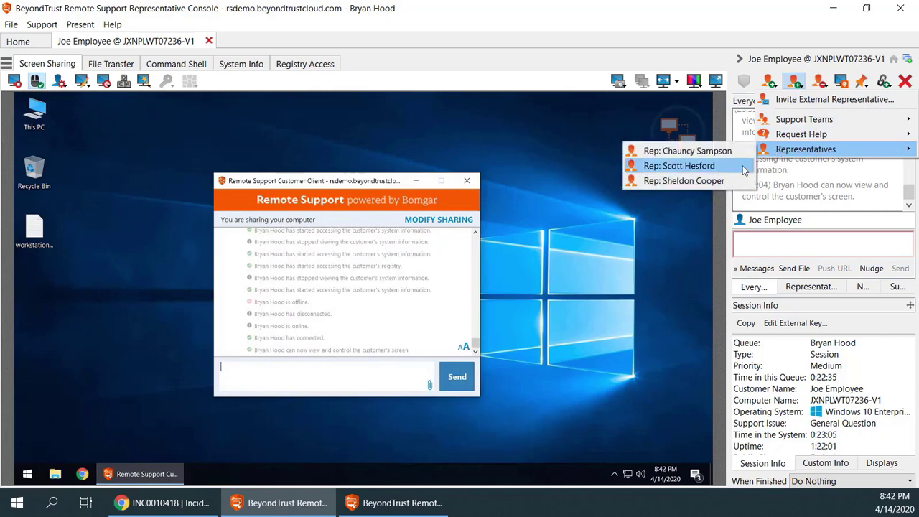
left_click(717, 182)
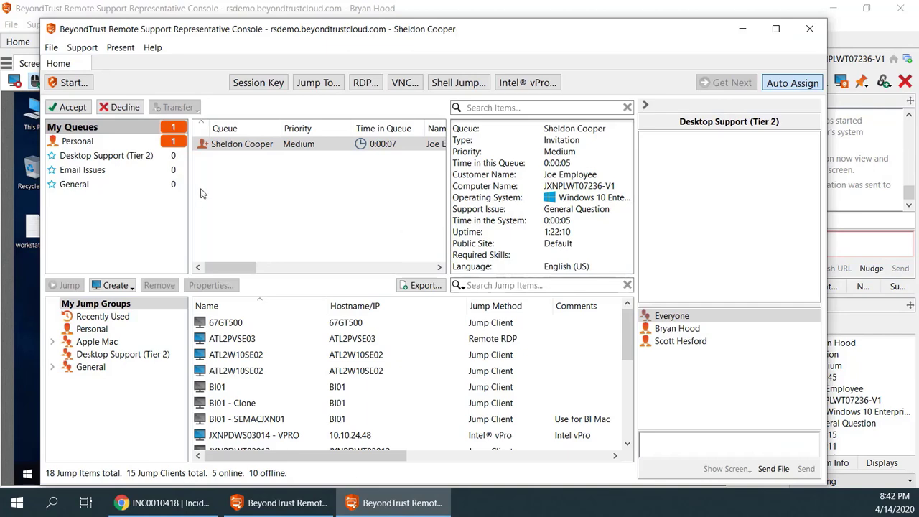
left_click(236, 146)
double_click(235, 145)
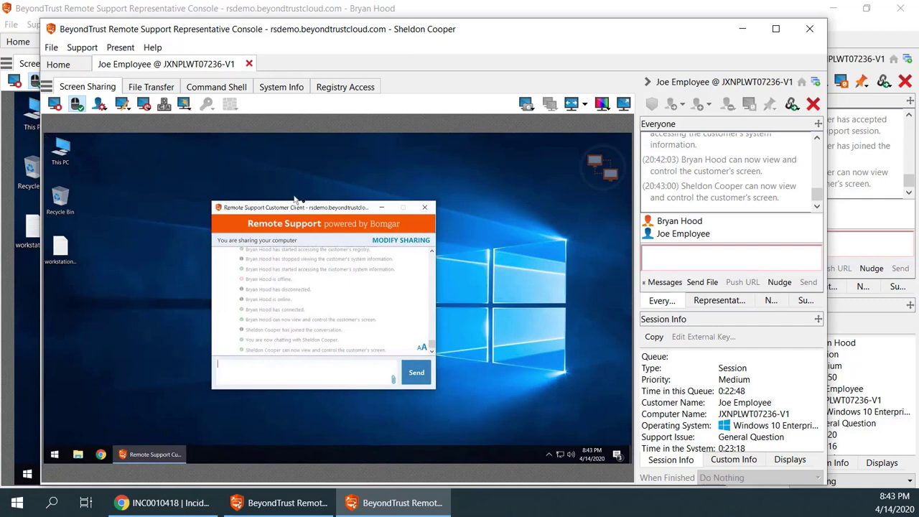
left_click_drag(309, 207, 312, 180)
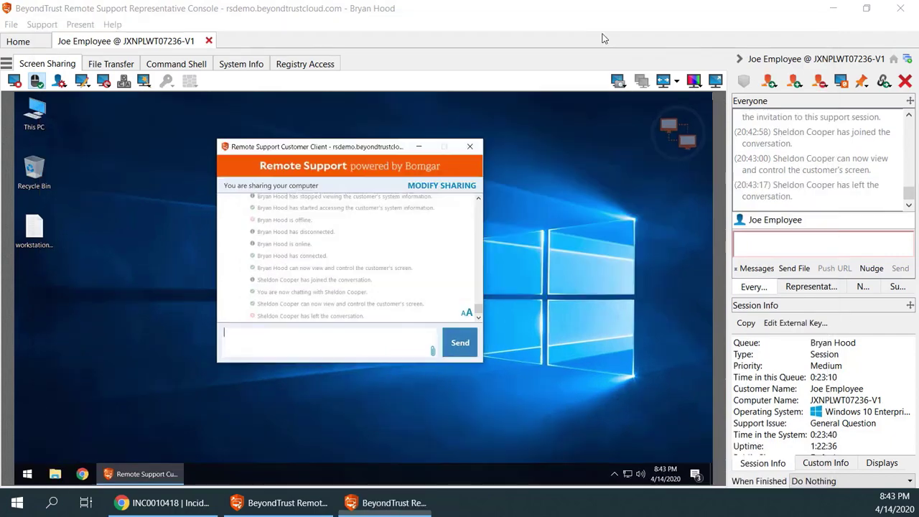
Send 'You should be all set!' to the customer and open INC0010418 via Servicenow (View Task).
type("You should be all set!")
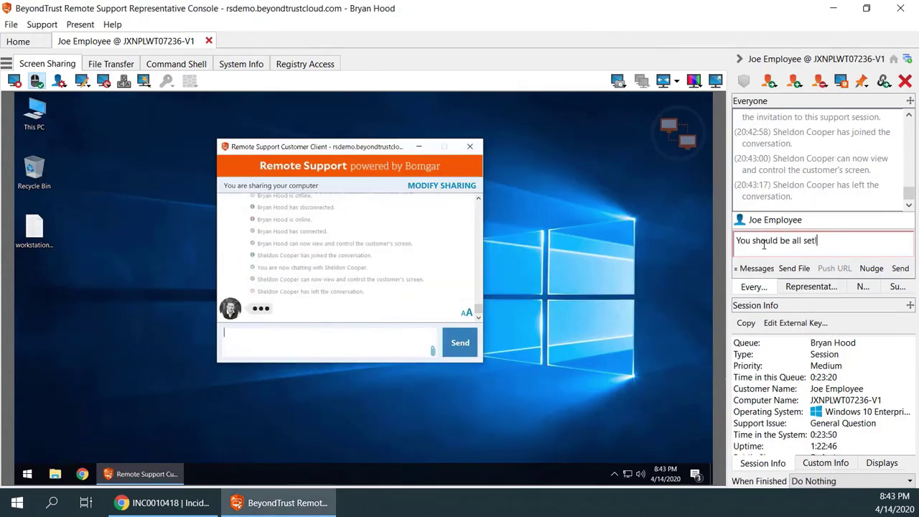
key("Return")
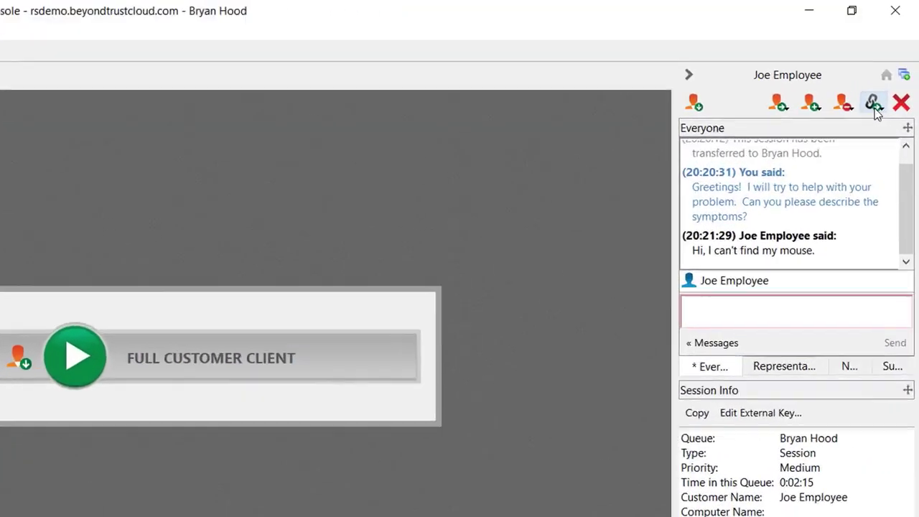
left_click(874, 104)
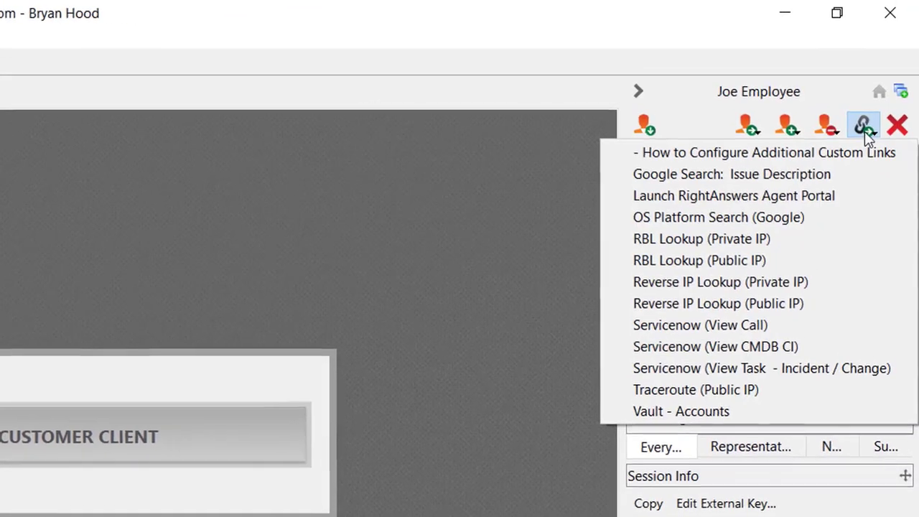
left_click(804, 367)
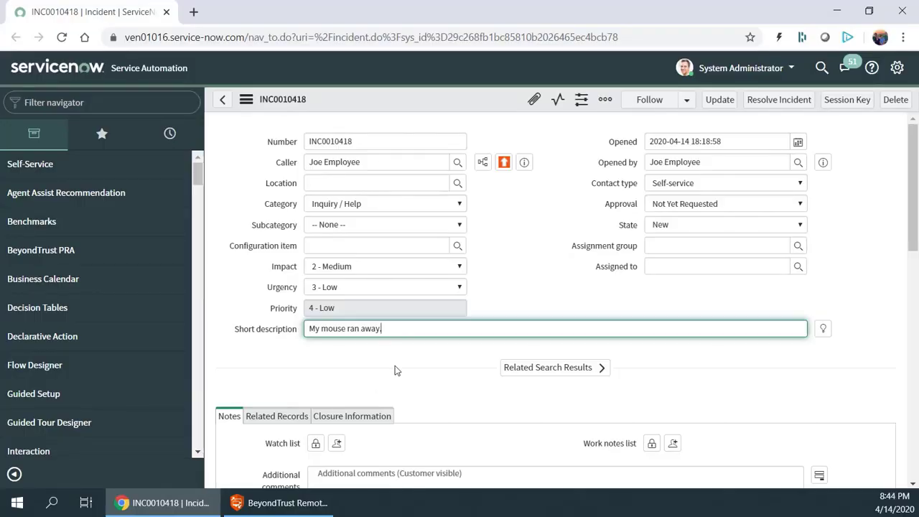
Assign INC0010418 to the representative and set its state to Resolved.
left_click(667, 267)
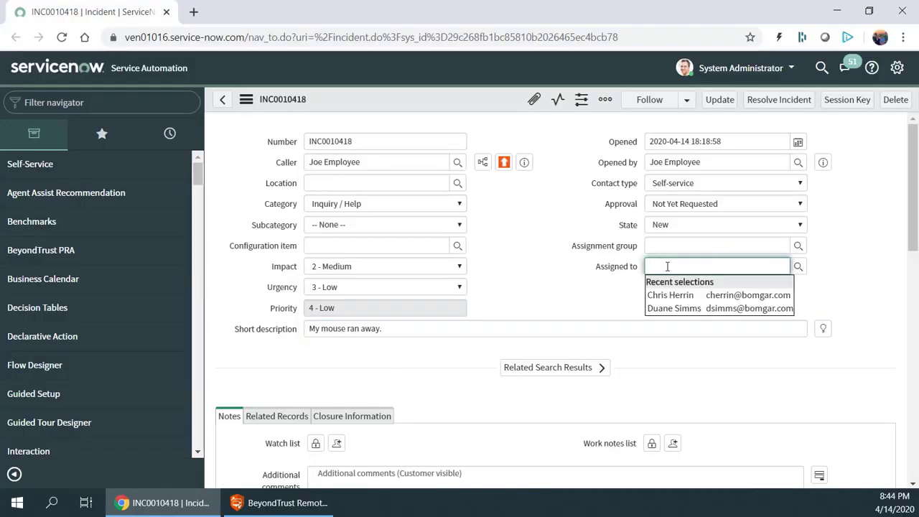
type("b")
left_click(684, 228)
left_click(668, 295)
Set close code Solved (Permanently) with close notes 'Found the mouse.' and save the incident.
scroll(352, 277, "down", 2)
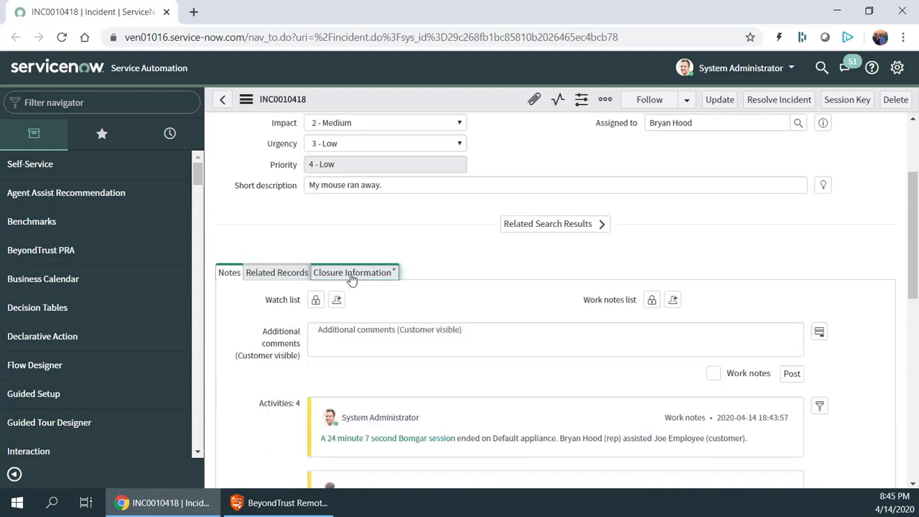
left_click(352, 273)
scroll(353, 273, "down", 1)
left_click(365, 249)
left_click(366, 285)
left_click(365, 285)
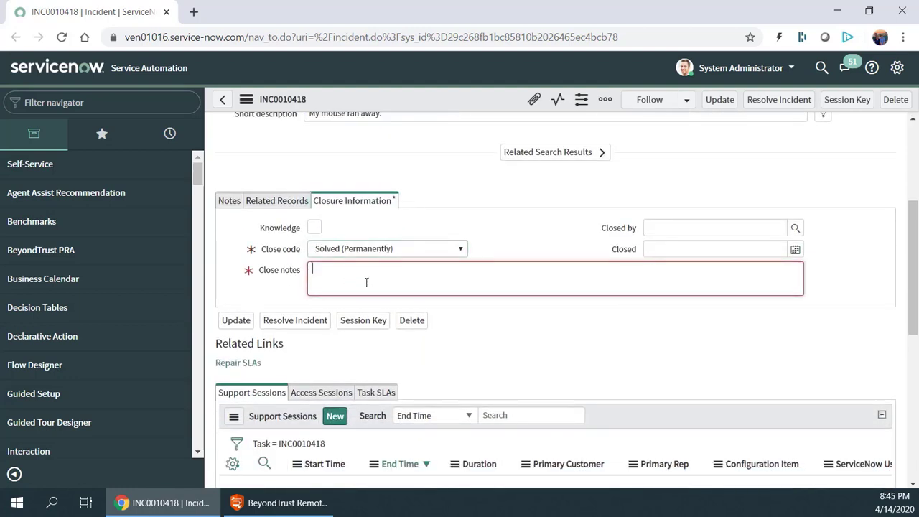
type("Found the mouse.")
left_click(718, 101)
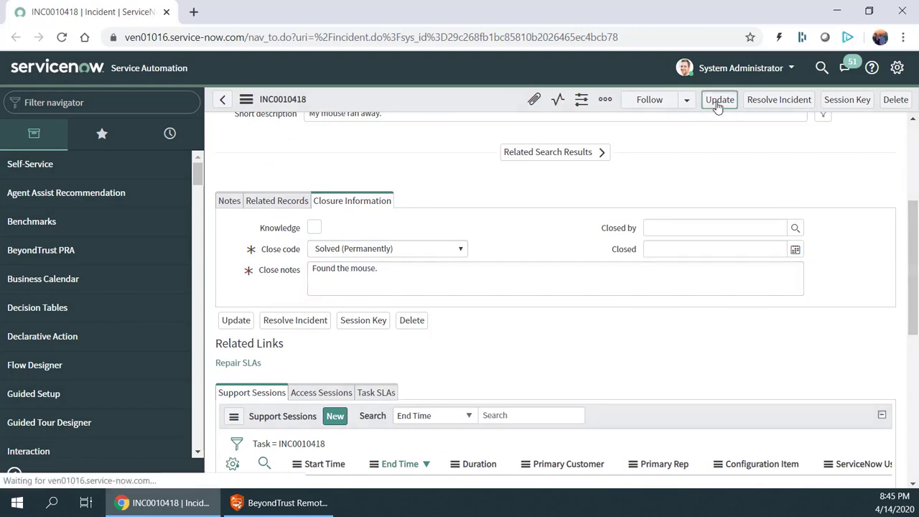
Open INC0010417's linked support session and review its chat transcript and system information.
scroll(723, 215, "down", 1)
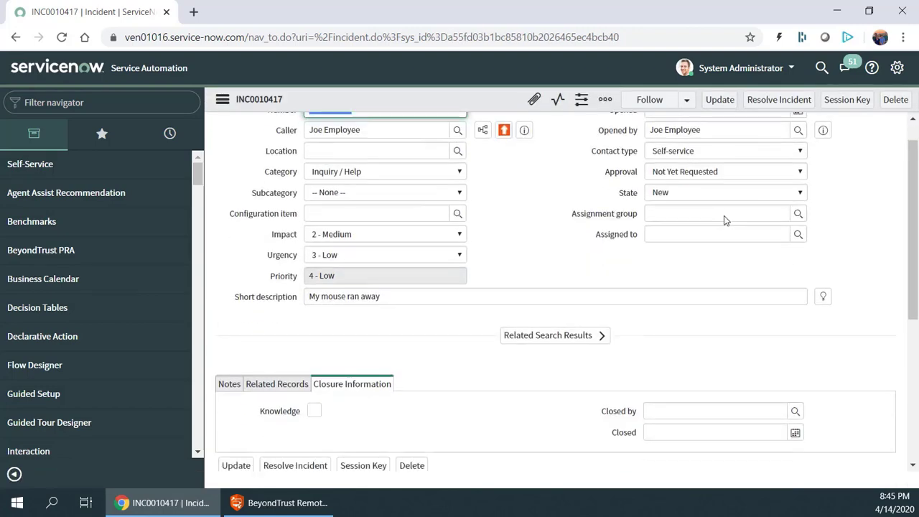
scroll(723, 215, "down", 3)
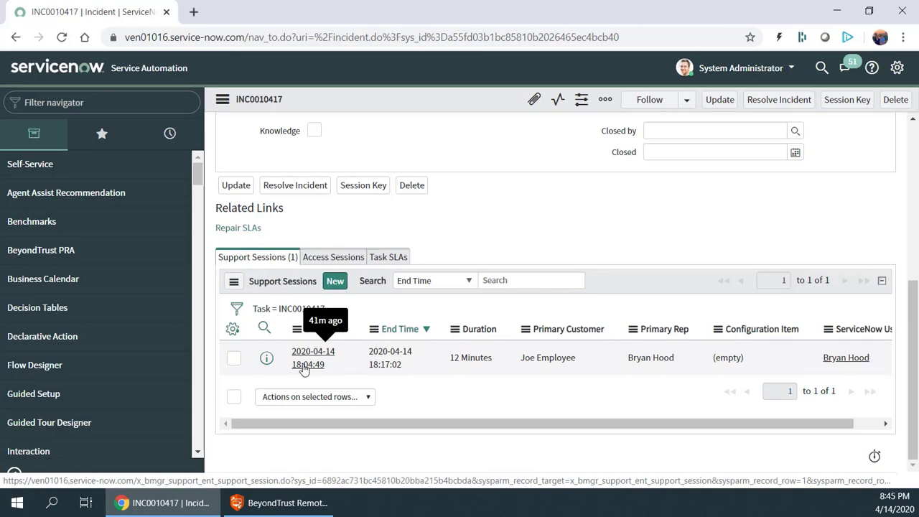
left_click(304, 367)
left_click(454, 179)
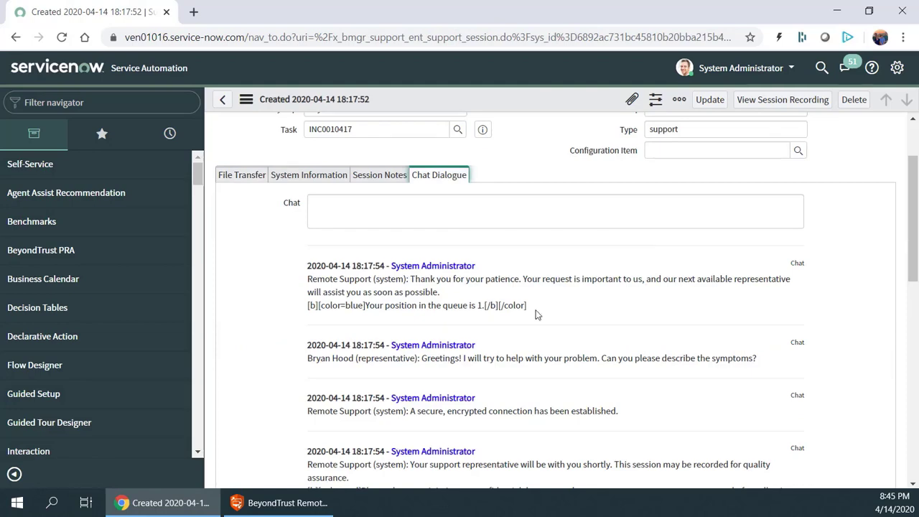
scroll(324, 216, "up", 2)
left_click(324, 271)
Check the session's file transfer counts, then open its Session recording record.
left_click(248, 270)
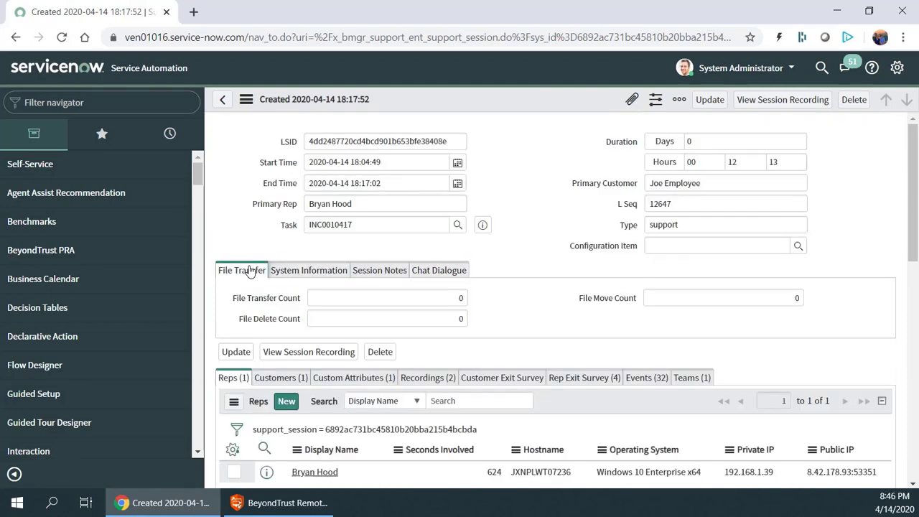
scroll(249, 271, "down", 3)
left_click(428, 162)
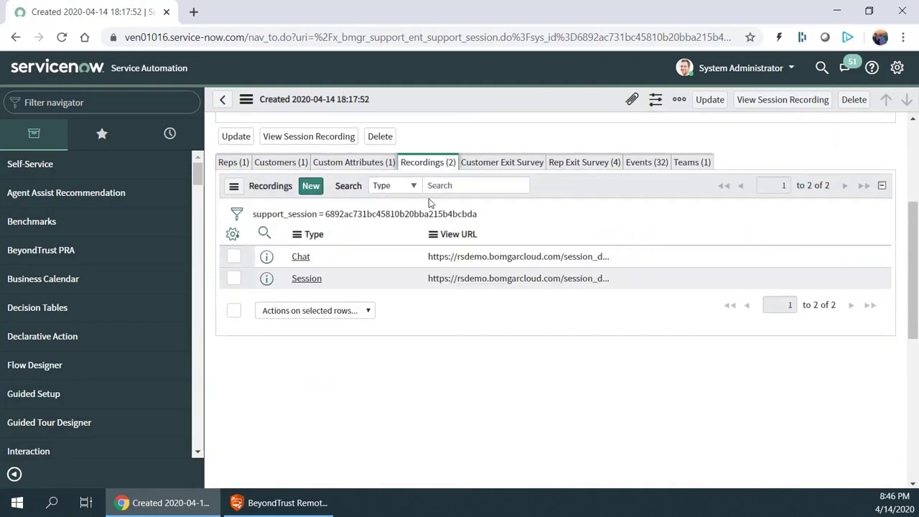
left_click(314, 279)
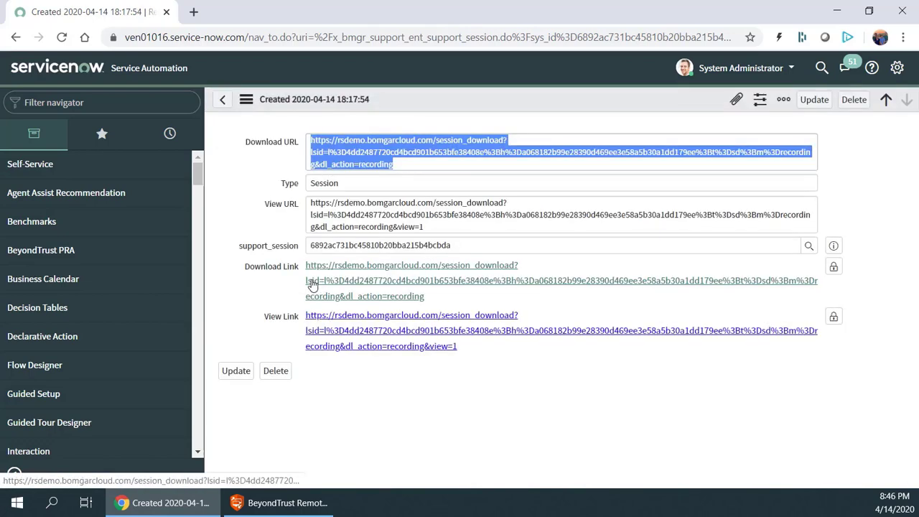
Play back the session recording in a new tab and raise the playback speed to 16x.
left_click(368, 330)
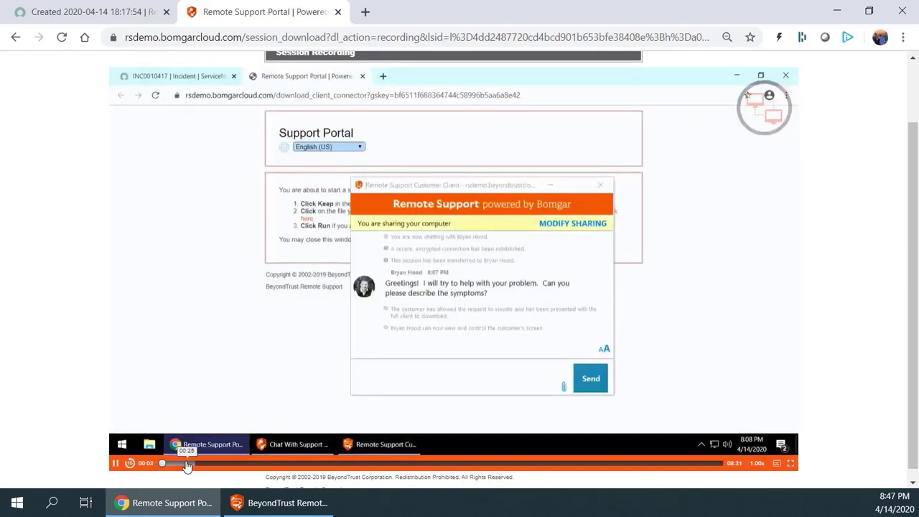
left_click(759, 464)
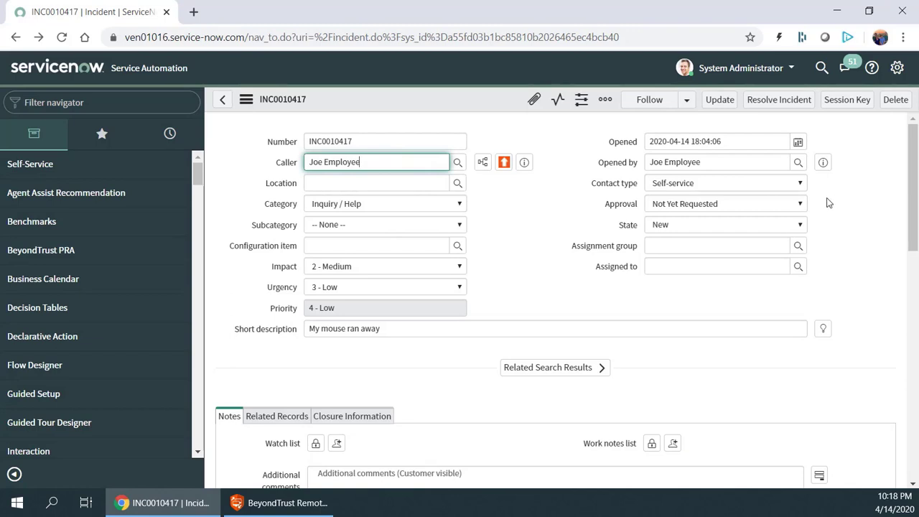
Set INC0010417's configuration item to JXNPLWT07236-V1 and start a BeyondTrust jump session to it.
left_click(402, 246)
type("JXNPLWT07236-V1")
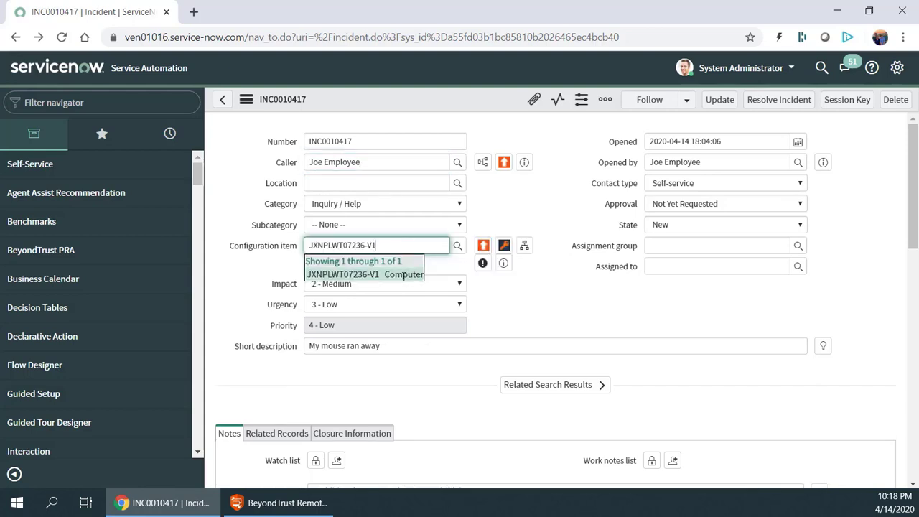
left_click(404, 273)
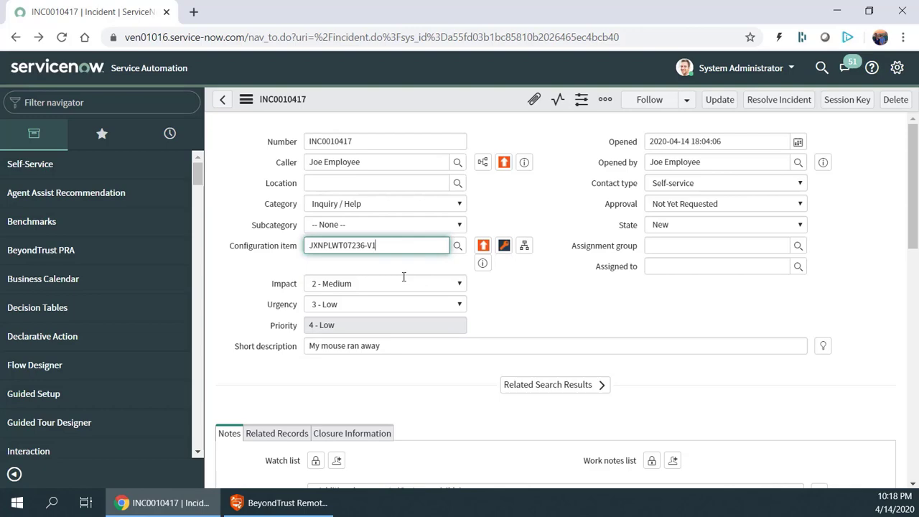
left_click(483, 246)
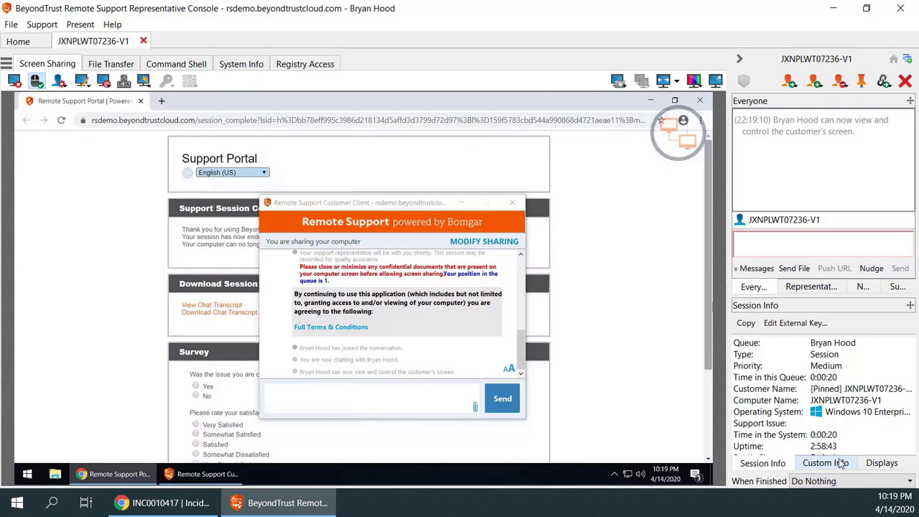
Show the jump session's Custom Info and check the linked ServiceNow Task ID.
left_click(841, 464)
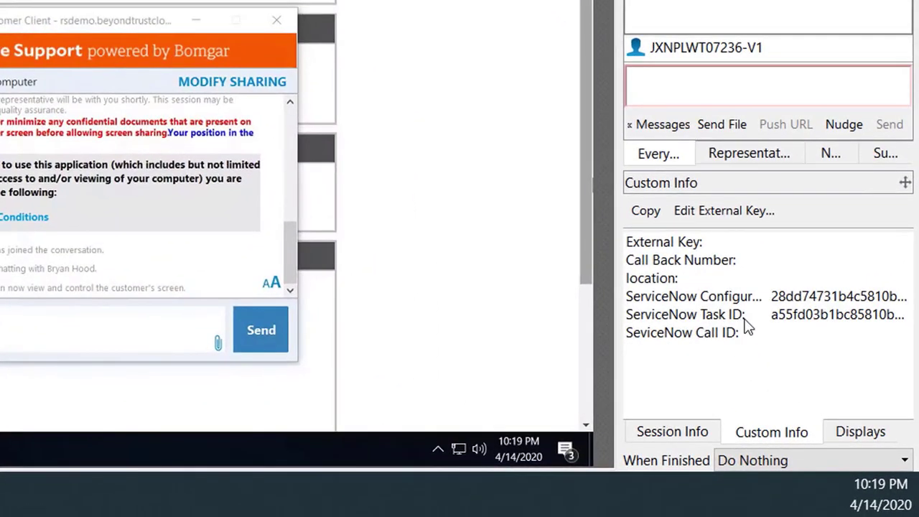
left_click(809, 396)
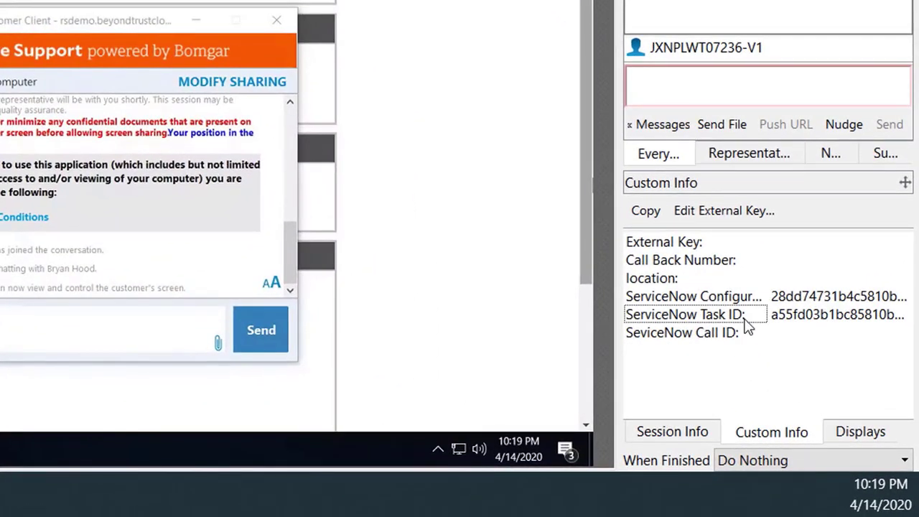